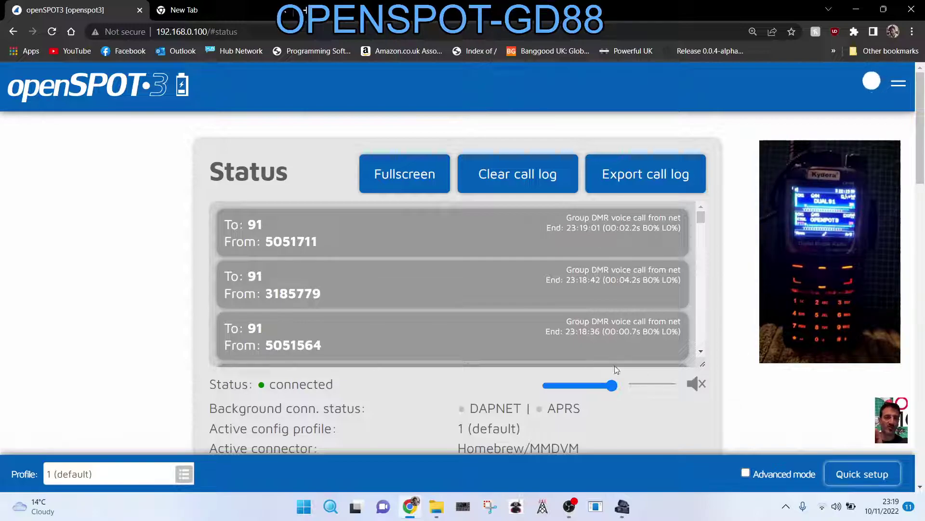
# Bring the Codeplug Editor in front of the browser, then reposition and widen its window.
pyautogui.click(622, 506)
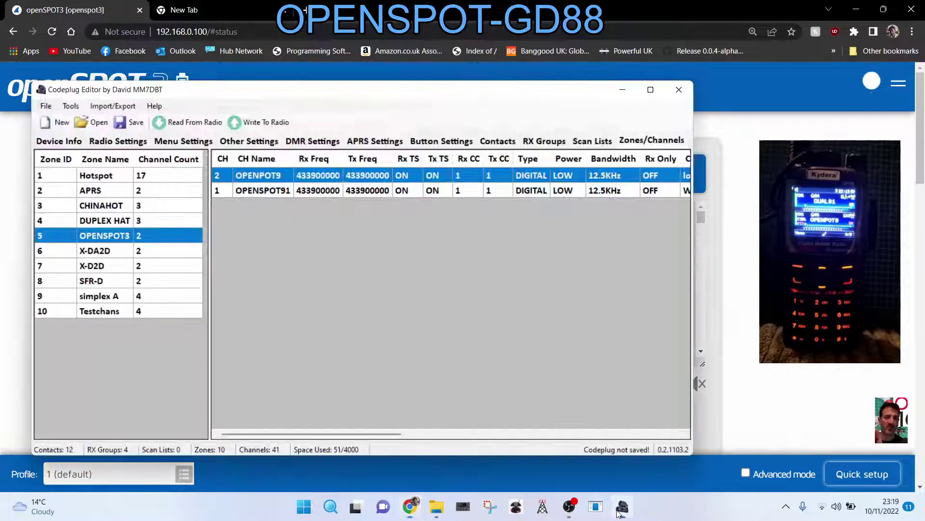
pyautogui.moveTo(464, 96); pyautogui.dragTo(553, 92)
pyautogui.moveTo(477, 87); pyautogui.dragTo(419, 88)
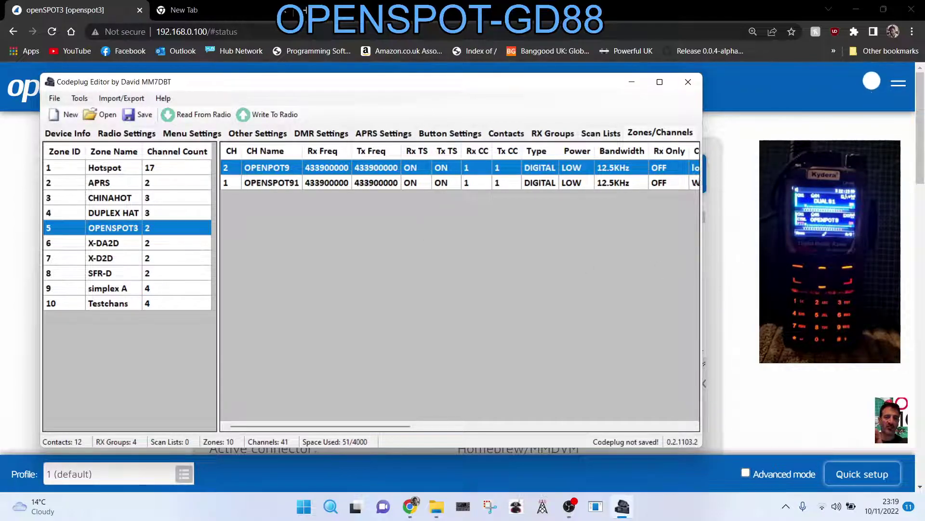
pyautogui.moveTo(703, 259); pyautogui.dragTo(913, 259)
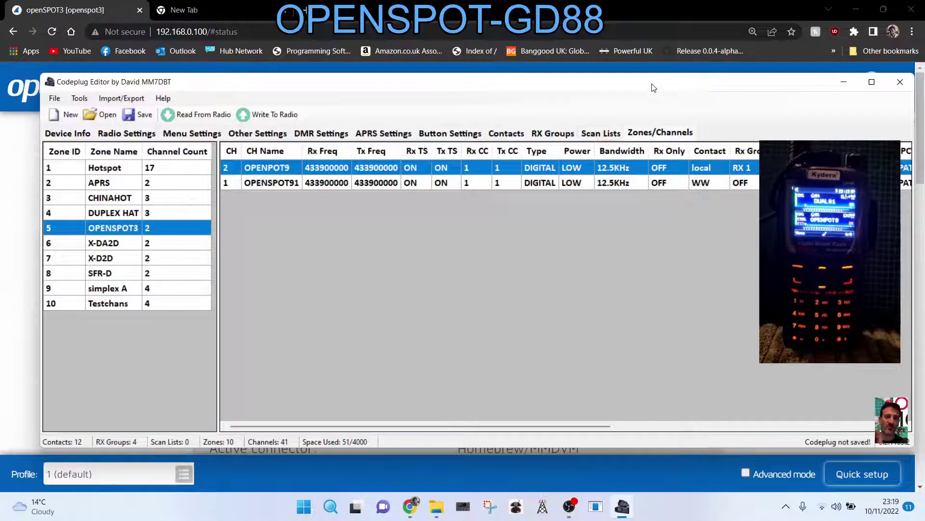
pyautogui.moveTo(654, 88); pyautogui.dragTo(600, 87)
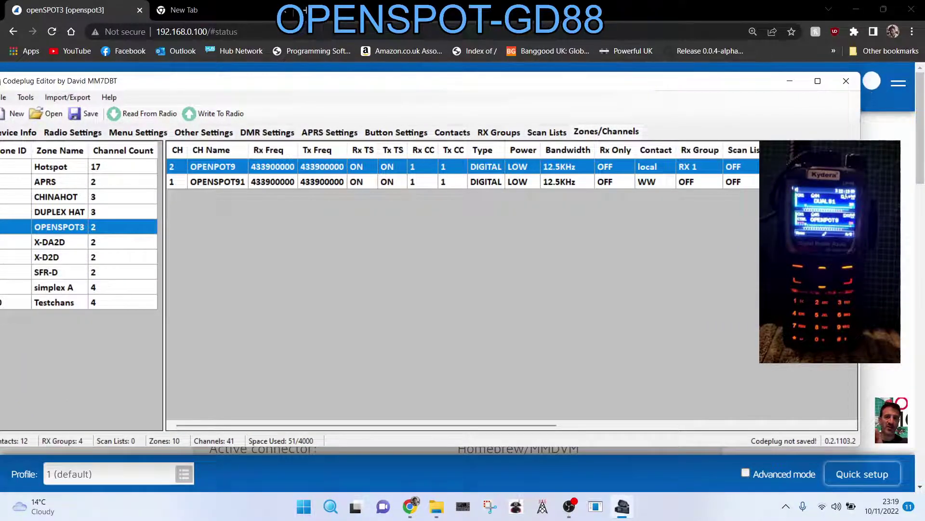
pyautogui.moveTo(530, 85); pyautogui.dragTo(570, 66)
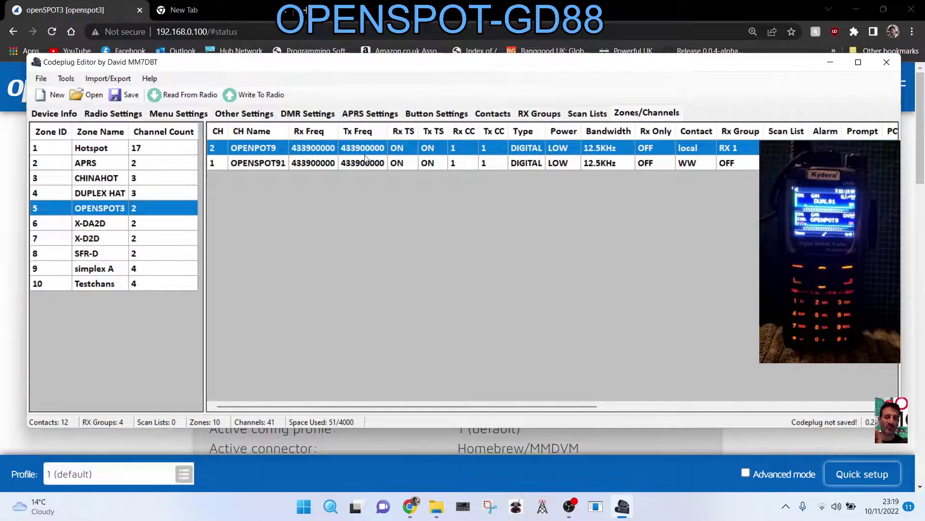
# Review the Device Info, General, Menu, Other, DMR, APRS, Buttons, Contacts and RX Groups pages.
pyautogui.click(54, 114)
pyautogui.click(106, 119)
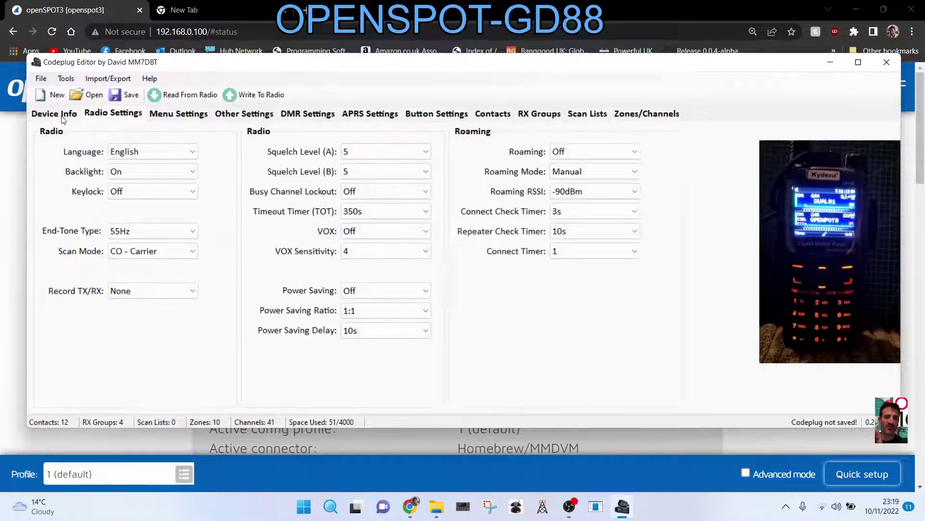
pyautogui.click(63, 120)
pyautogui.click(106, 119)
pyautogui.click(175, 114)
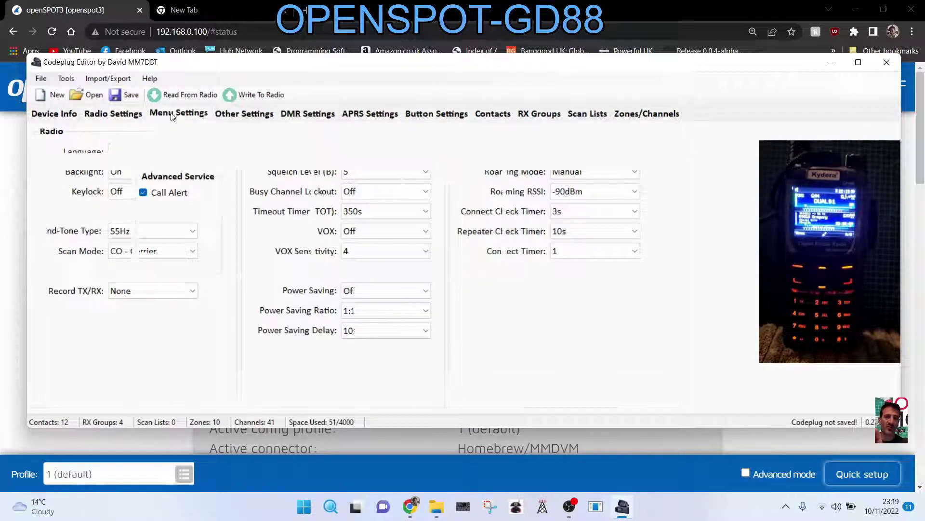
pyautogui.click(243, 114)
pyautogui.click(310, 116)
pyautogui.click(365, 115)
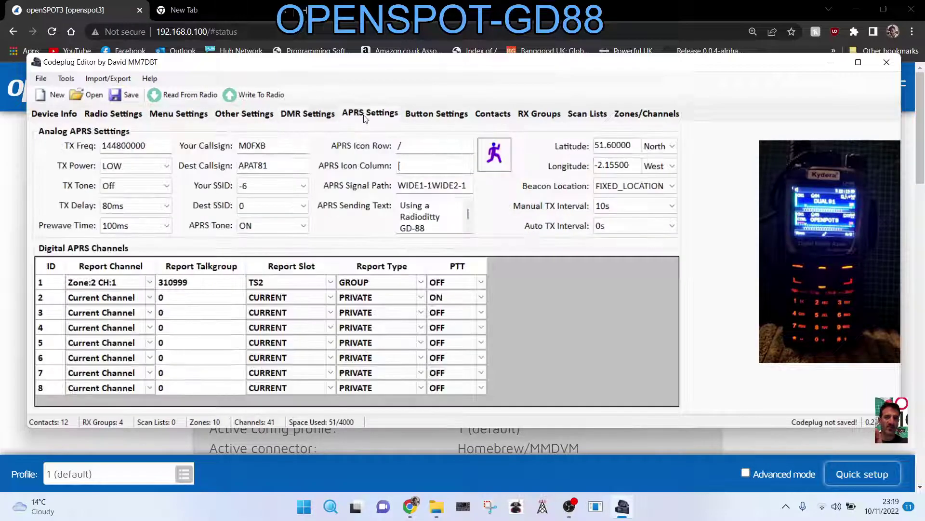
pyautogui.click(433, 115)
pyautogui.click(494, 116)
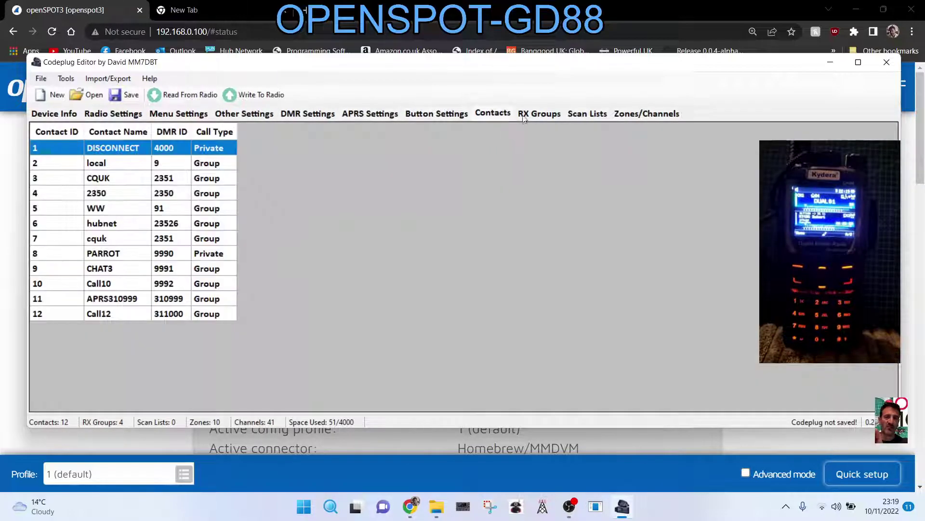
pyautogui.click(538, 115)
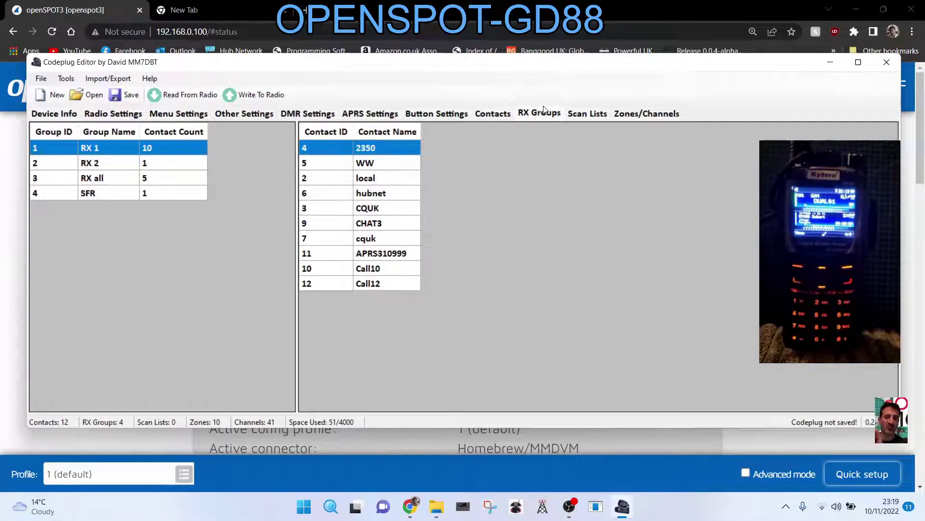
# Return to Zones/Channels and cancel a Rename Zone on OPENSPOT3, keeping its name.
pyautogui.click(638, 115)
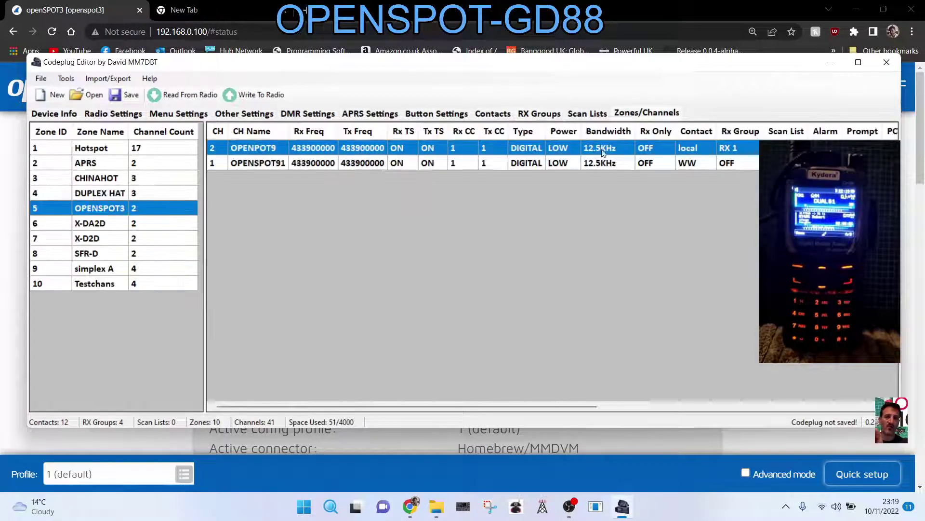
pyautogui.rightClick(91, 209)
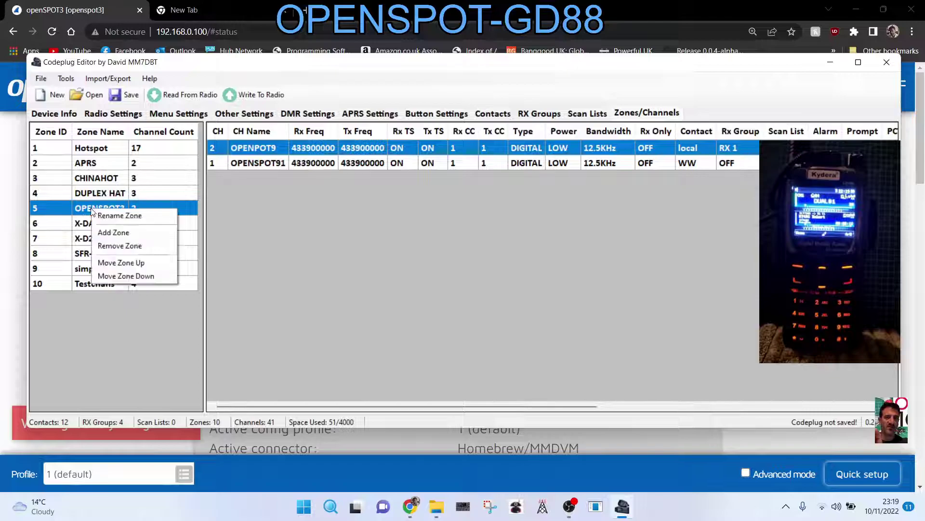
pyautogui.click(120, 215)
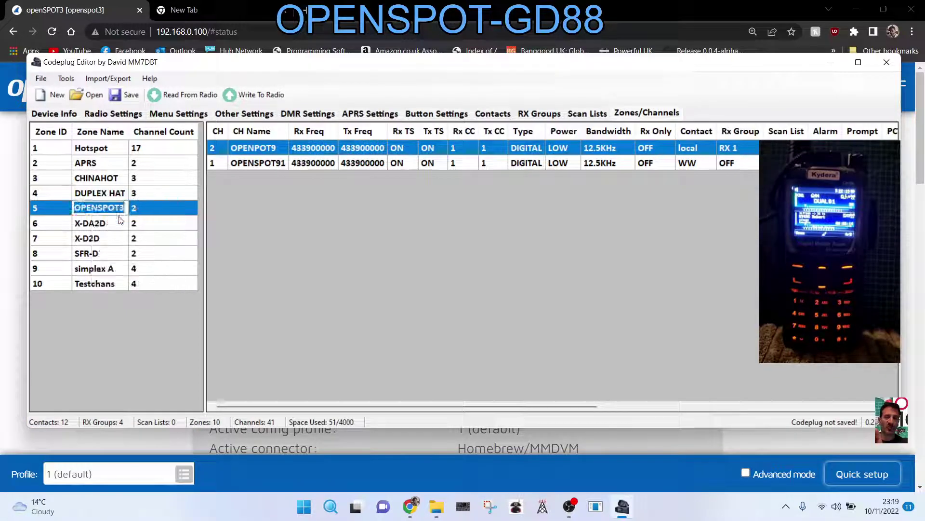
pyautogui.click(236, 231)
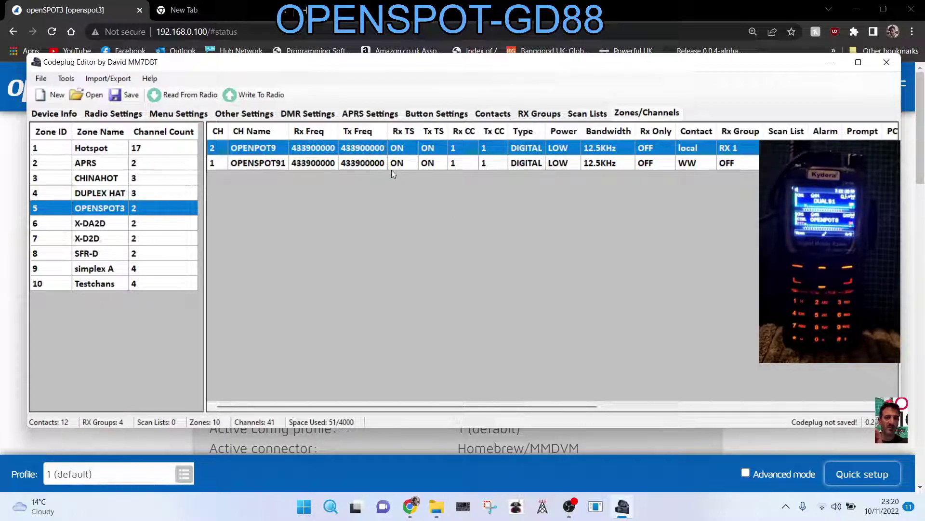
# Open channel OPENPOT9 and confirm its type stays DIGITAL and power stays LOW.
pyautogui.doubleClick(379, 146)
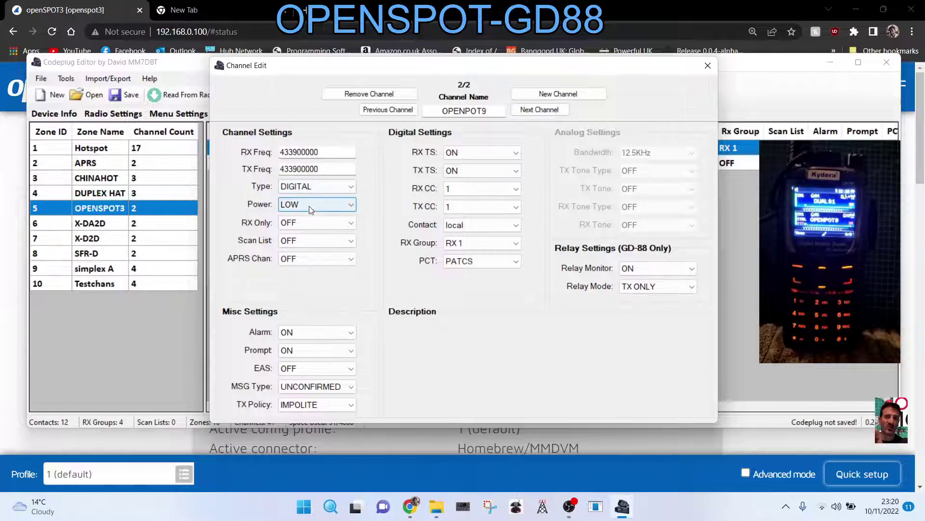
pyautogui.click(352, 187)
pyautogui.click(352, 186)
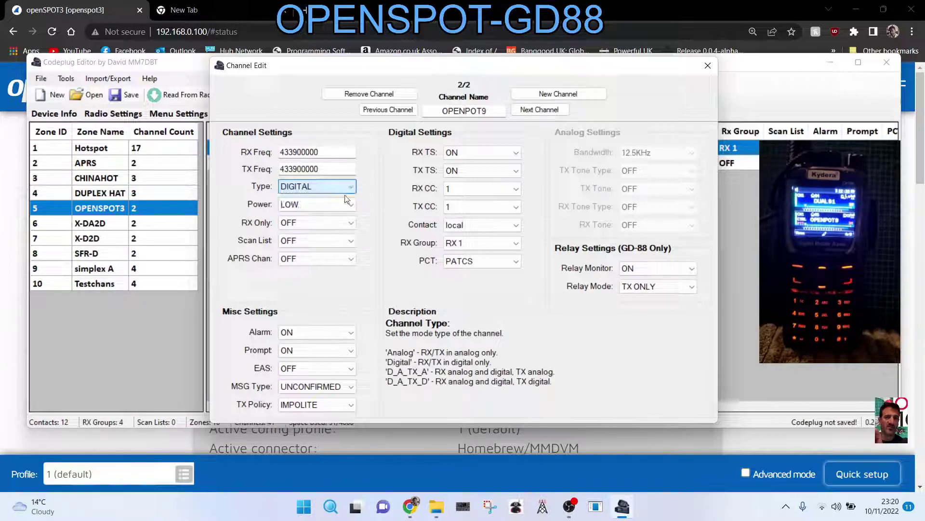
pyautogui.click(338, 213)
pyautogui.click(350, 206)
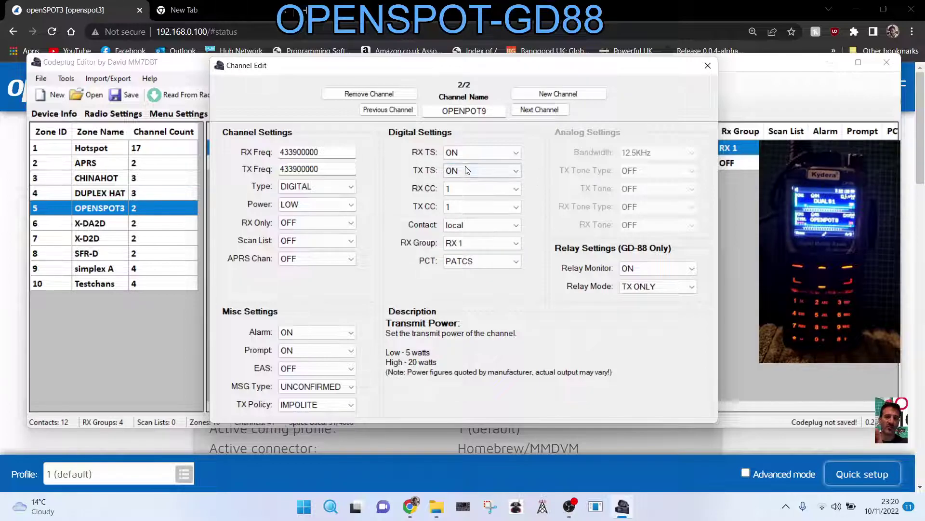
# Confirm both the receive and transmit timeslots remain ON.
pyautogui.click(517, 153)
pyautogui.click(517, 153)
pyautogui.click(517, 153)
pyautogui.click(517, 154)
pyautogui.click(517, 172)
pyautogui.click(517, 172)
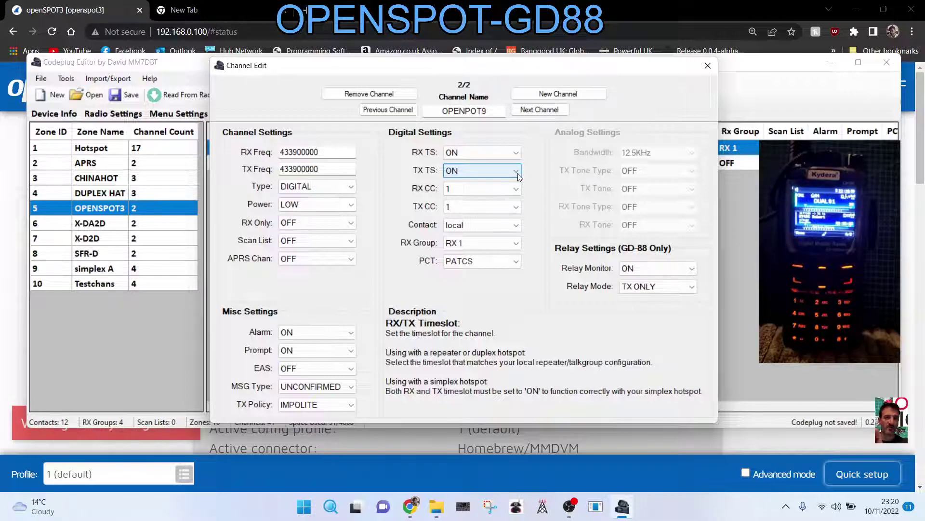
pyautogui.click(518, 169)
pyautogui.click(519, 169)
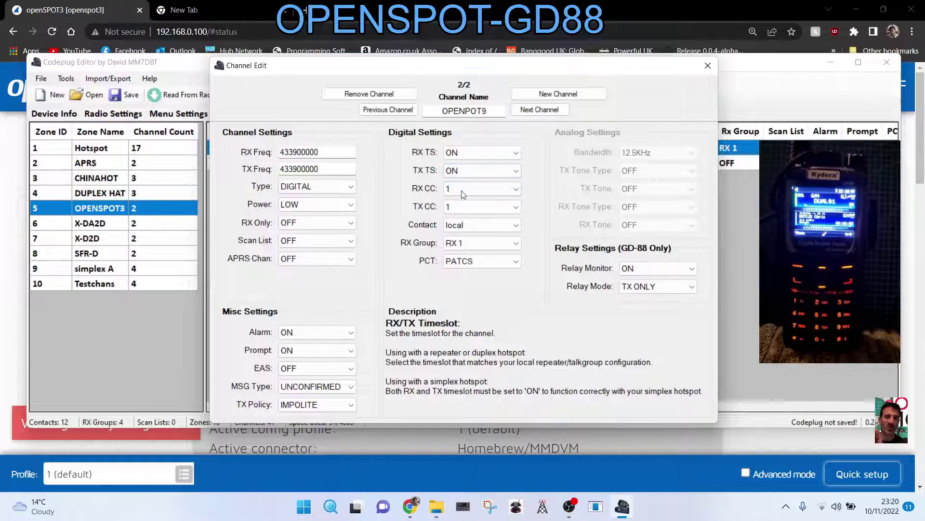
# Keep the receive and transmit colour codes at 1 and close Channel Edit.
pyautogui.click(517, 188)
pyautogui.click(517, 188)
pyautogui.click(518, 207)
pyautogui.click(517, 210)
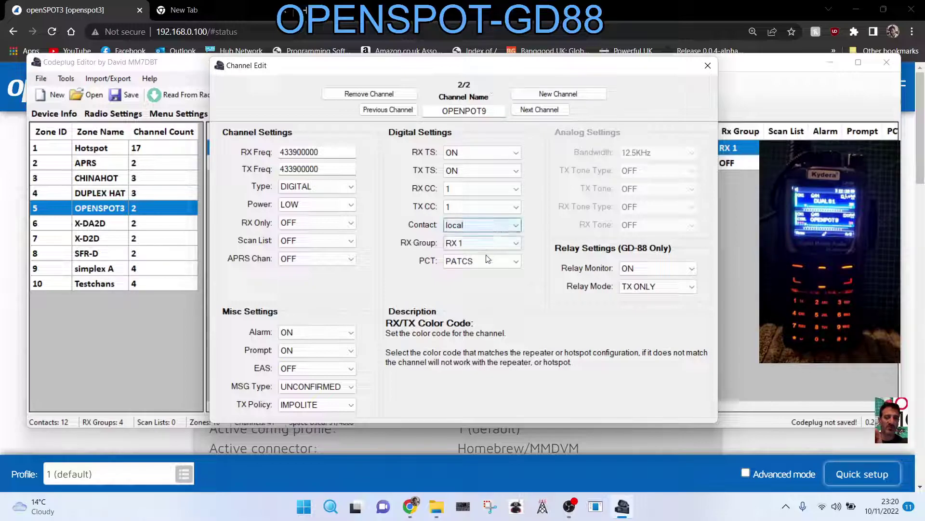
pyautogui.click(707, 66)
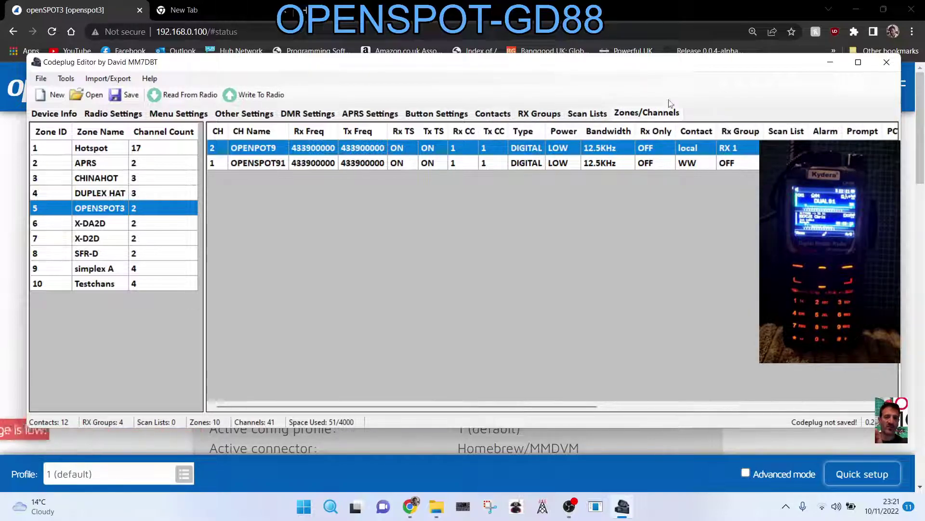
# Show the Contacts page with its 12 contacts, including WW with DMR ID 91.
pyautogui.click(492, 114)
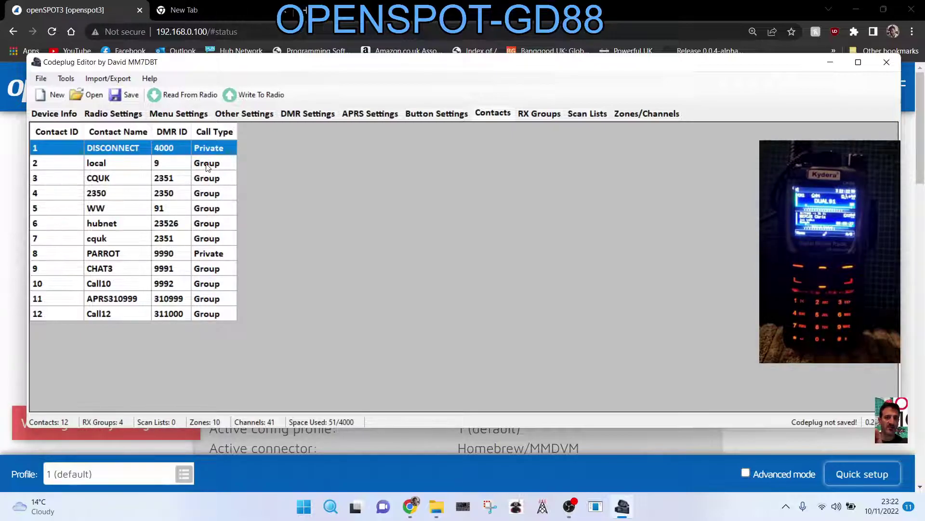
# Add contact 13 named 789 with DMR ID 789 as a Group call.
pyautogui.rightClick(106, 318)
pyautogui.click(121, 322)
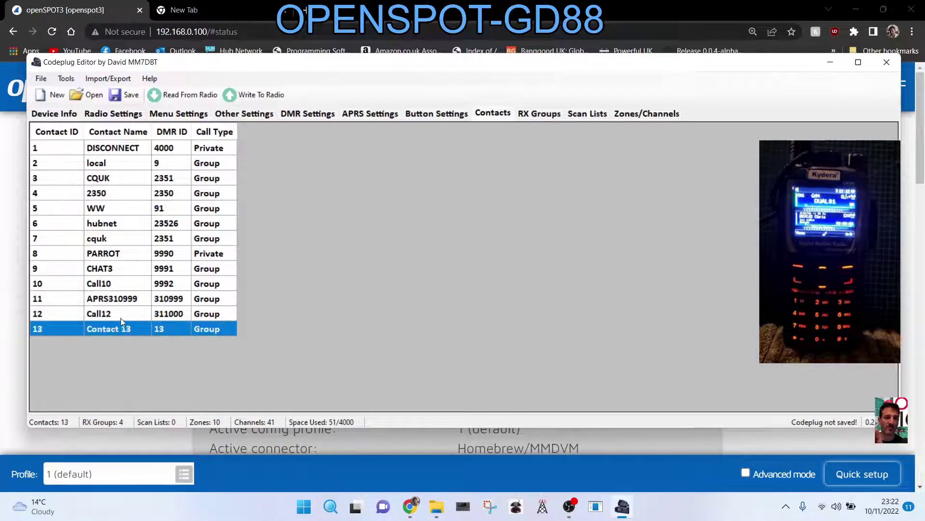
pyautogui.doubleClick(117, 329)
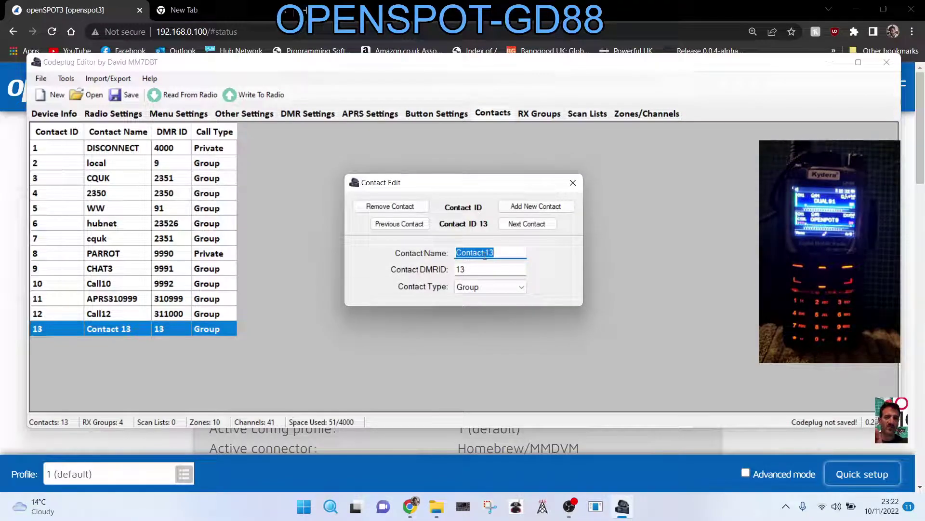
pyautogui.write('789')
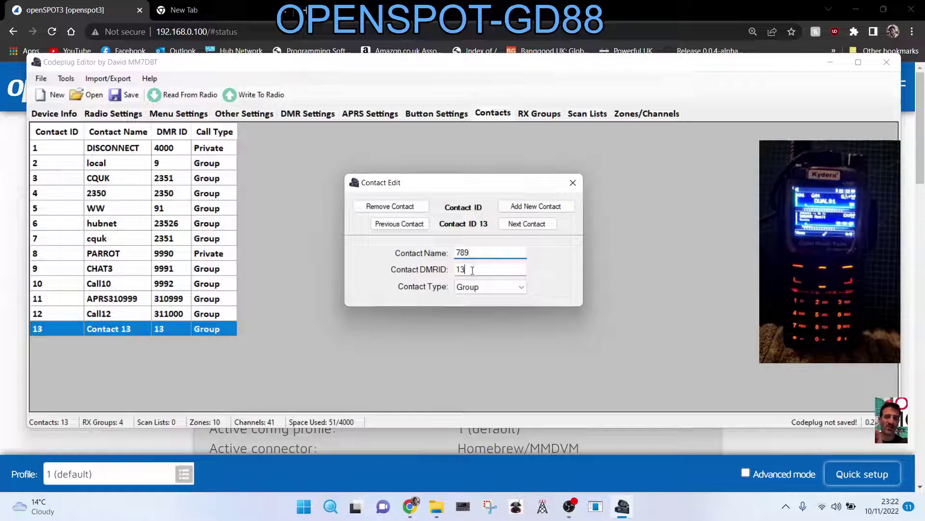
pyautogui.click(473, 271)
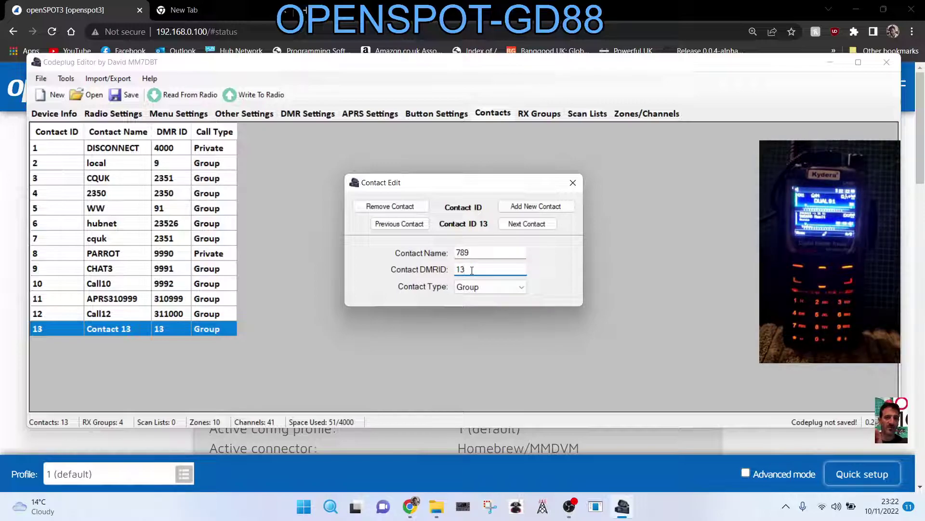
pyautogui.press('BackSpace')
pyautogui.press('BackSpace')
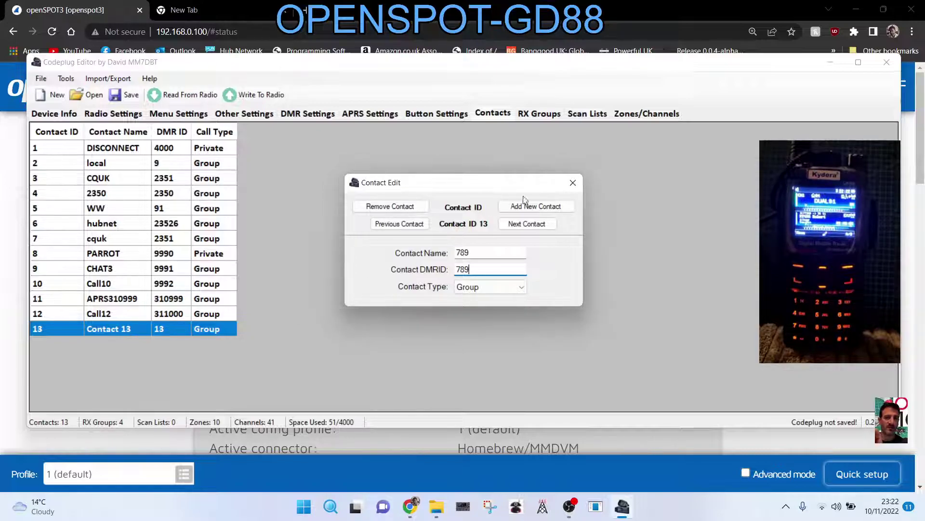
pyautogui.click(573, 183)
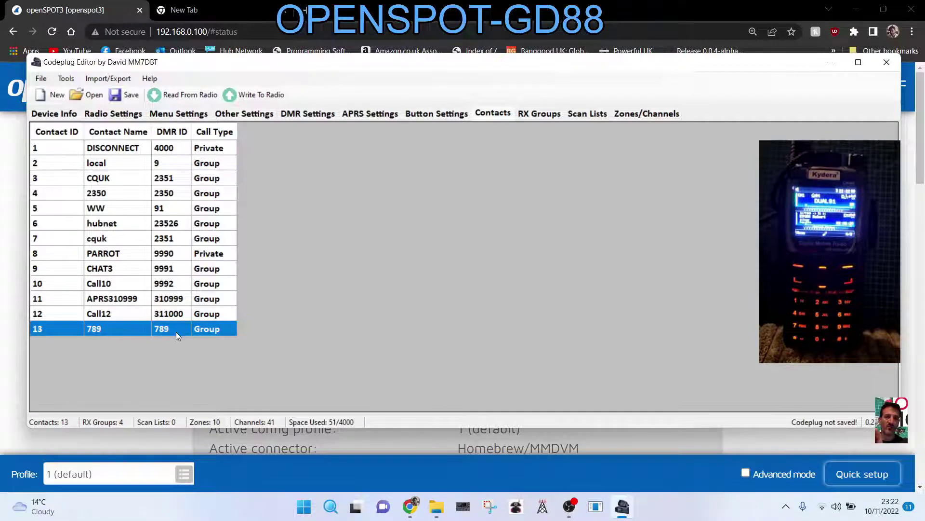
# Open channel OPENSPOT91 in Zones/Channels and confirm its contact stays WW.
pyautogui.click(651, 116)
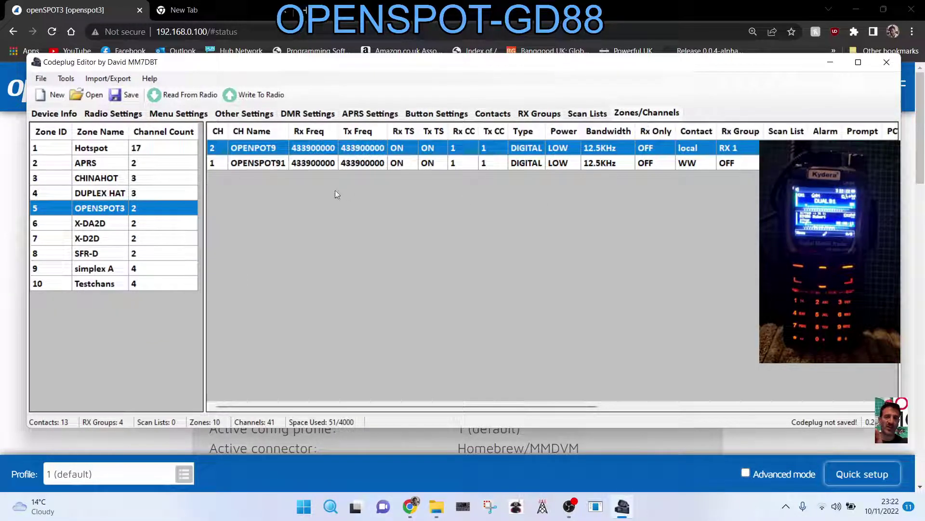
pyautogui.doubleClick(360, 163)
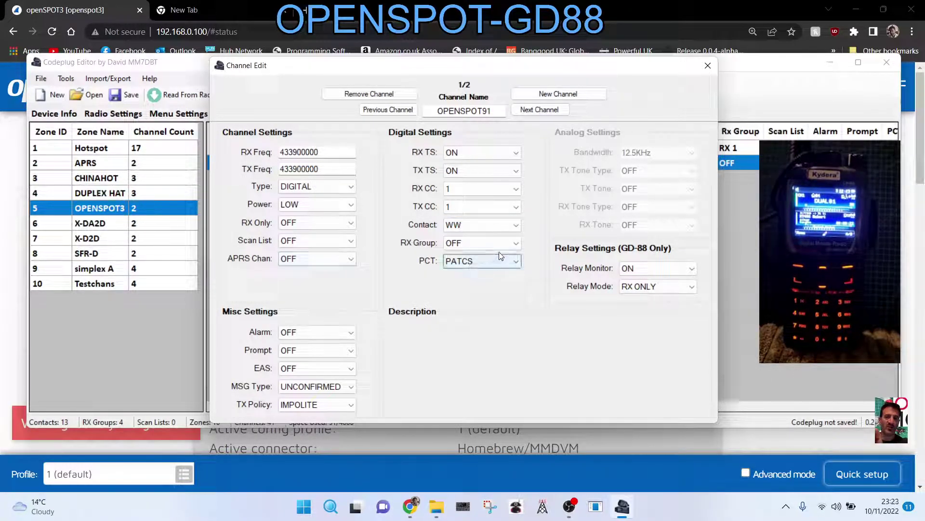
pyautogui.click(495, 226)
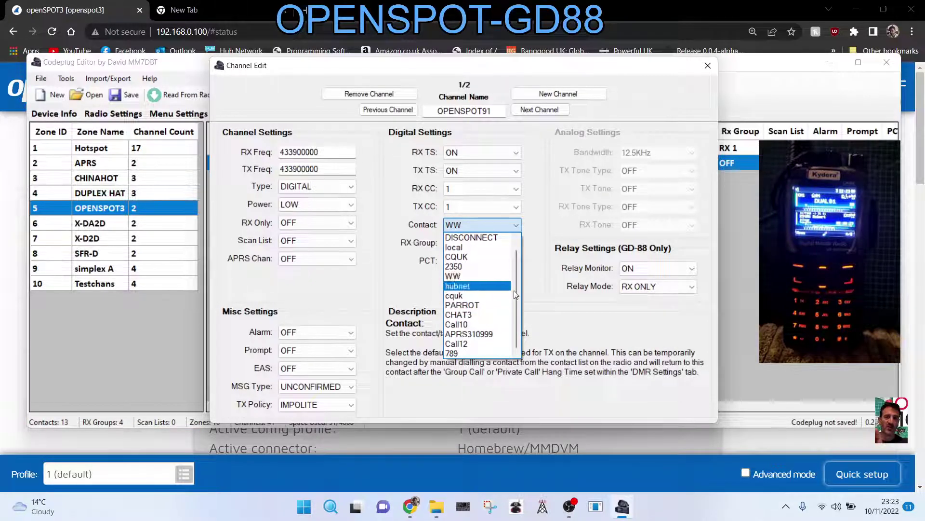
pyautogui.click(466, 228)
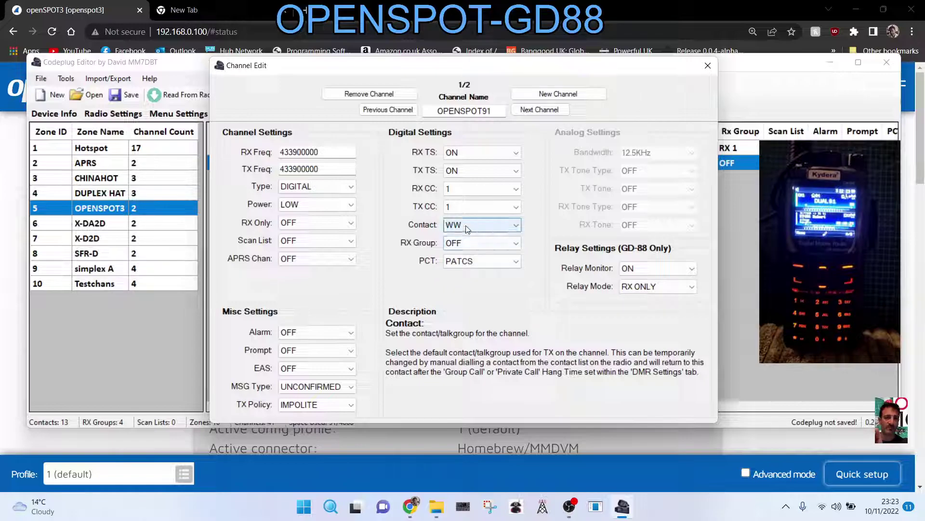
pyautogui.click(504, 228)
pyautogui.click(505, 226)
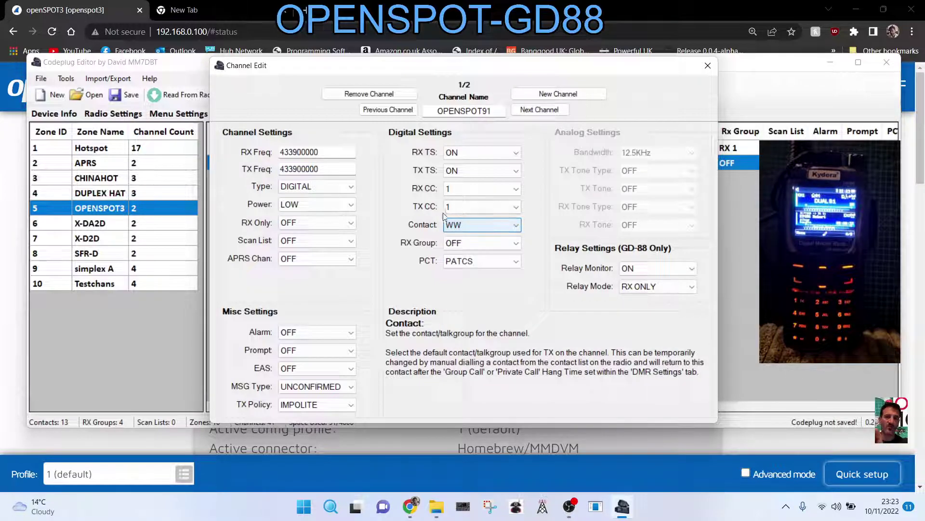
# Confirm OPENSPOT91's type is DIGITAL and receive timeslot ON, then close Channel Edit.
pyautogui.click(310, 189)
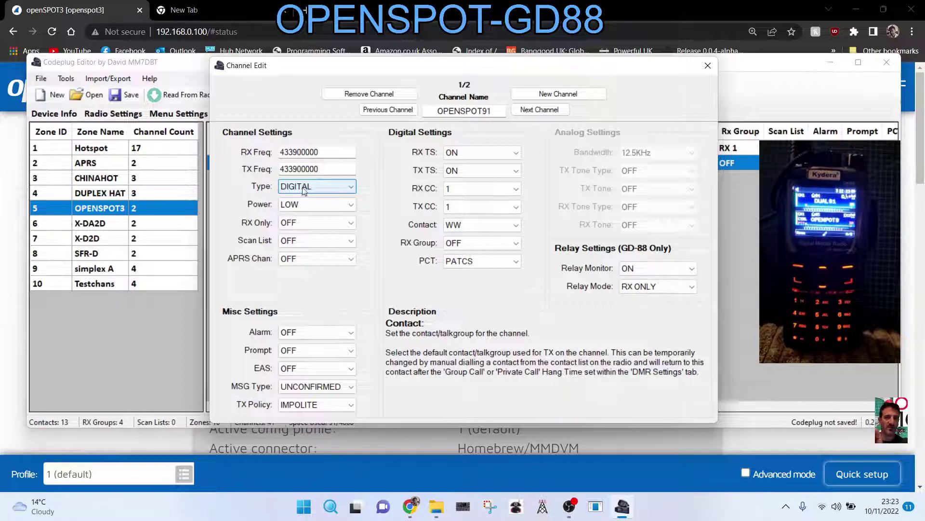
pyautogui.click(462, 154)
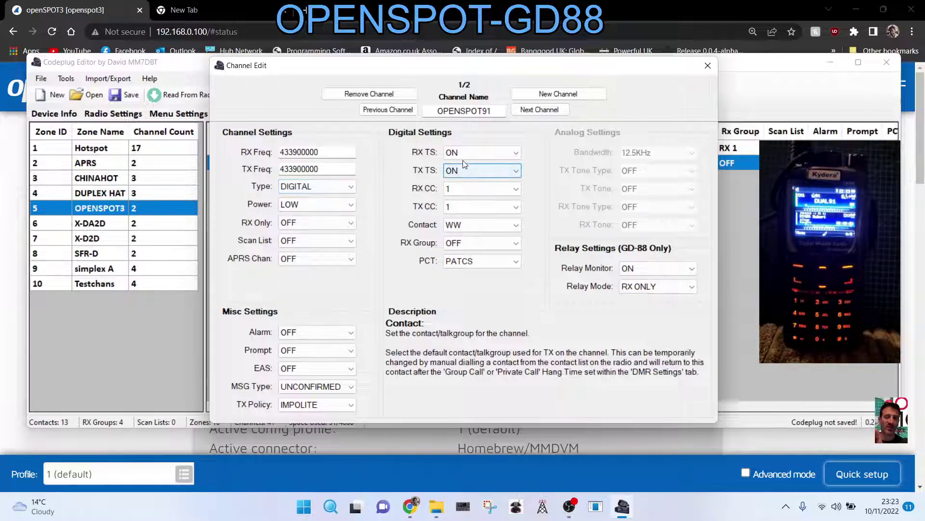
pyautogui.click(463, 160)
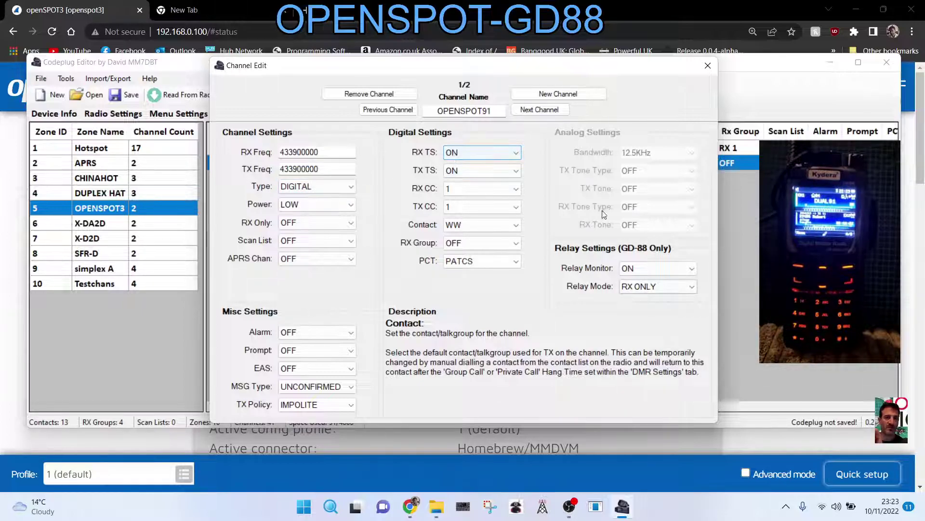
pyautogui.click(708, 66)
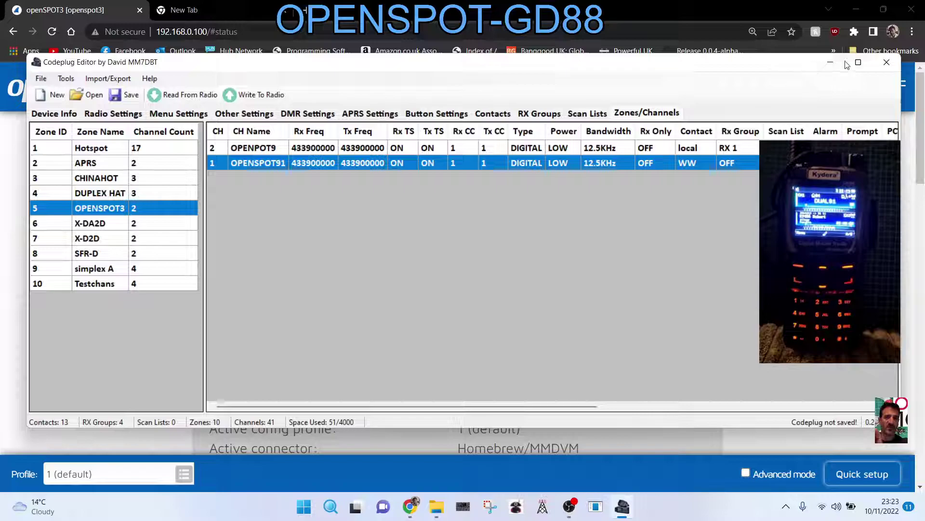
# Minimise the editor to view the openSPOT3 status page with talkgroup 91 calls.
pyautogui.click(830, 63)
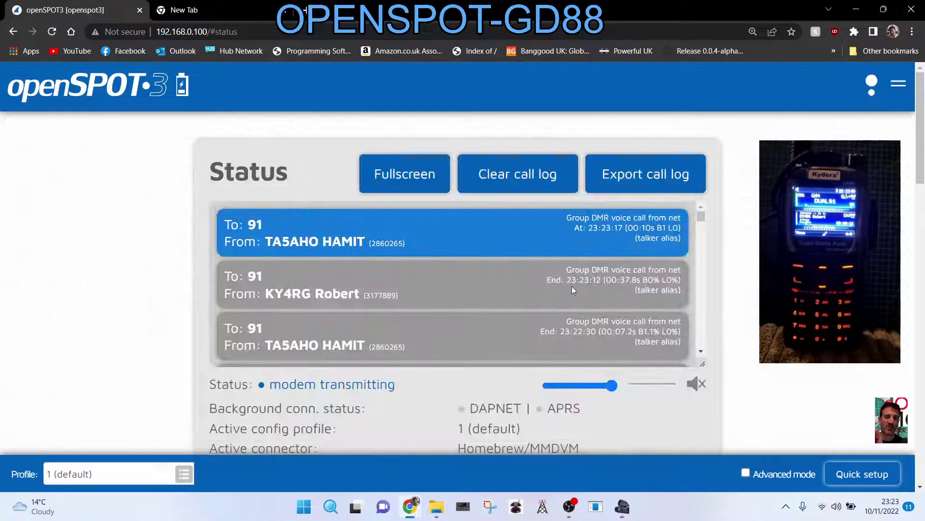
pyautogui.scroll(-3, 832, 368)
pyautogui.scroll(3, 833, 368)
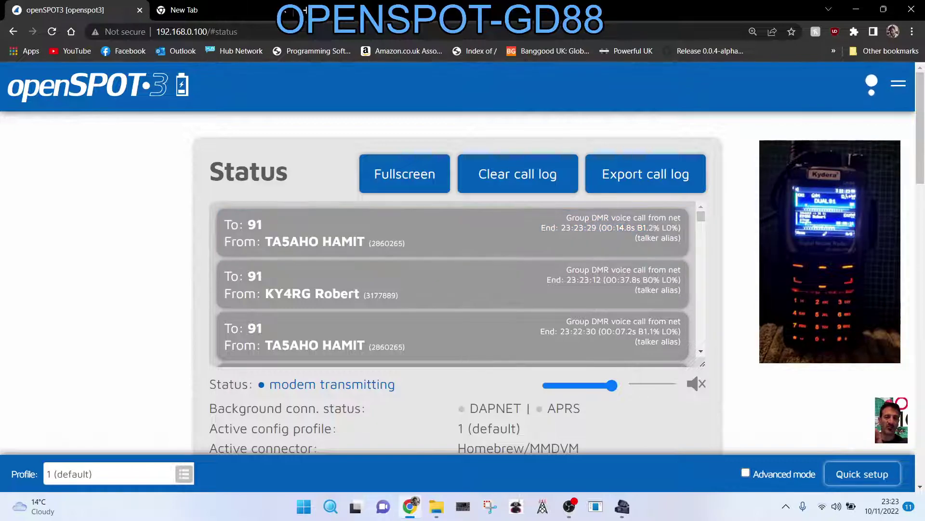
# Start the openSPOT3 Quick setup and look over its first page.
pyautogui.click(856, 476)
pyautogui.scroll(-1, 555, 328)
pyautogui.scroll(1, 338, 308)
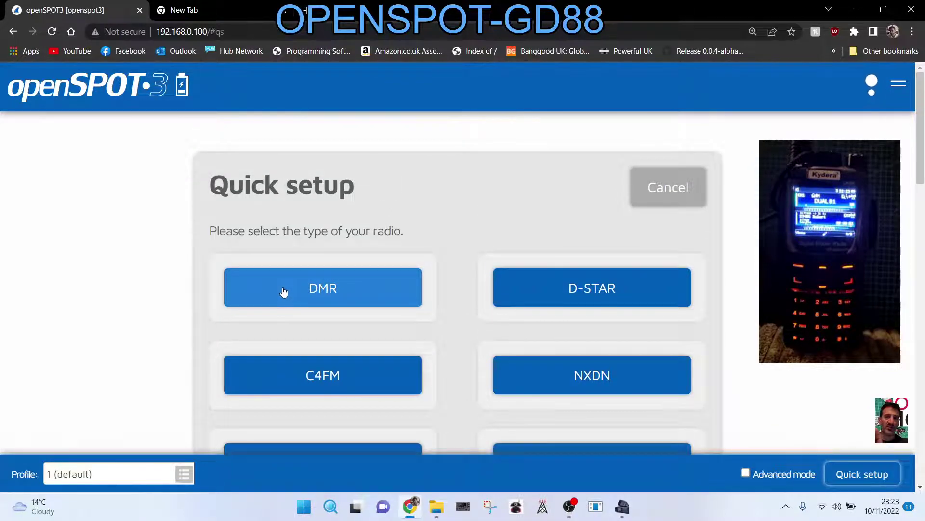
pyautogui.scroll(-1, 287, 285)
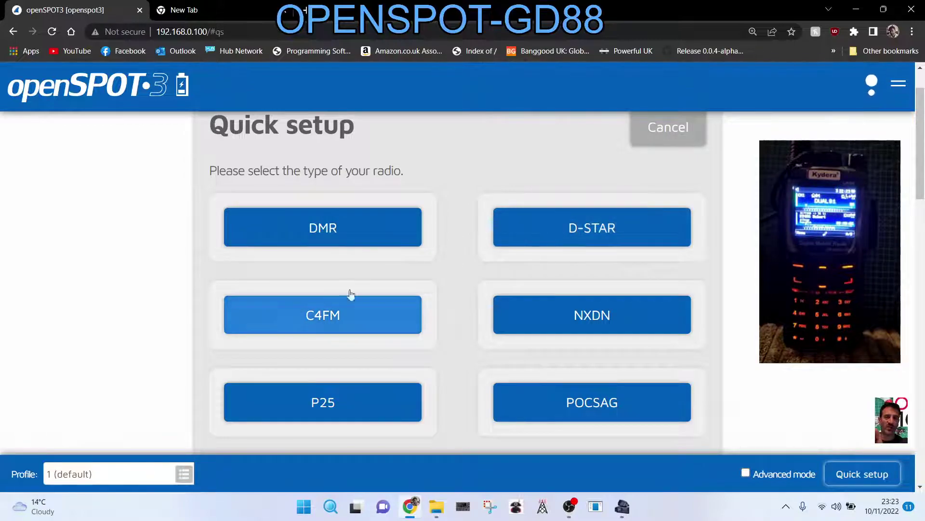
pyautogui.scroll(1, 605, 307)
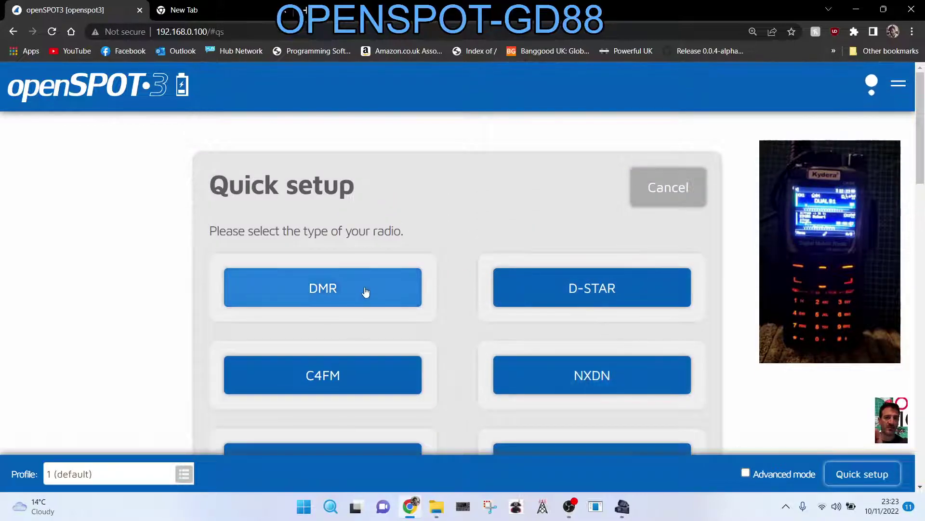
pyautogui.scroll(-2, 491, 246)
pyautogui.scroll(2, 501, 255)
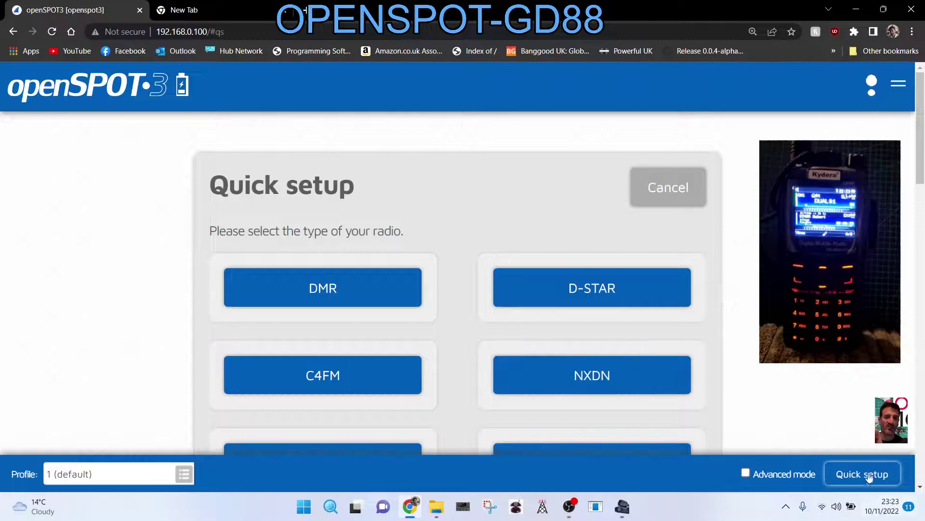
# Choose DMR and check the radio frequency of 433.900000 on General DMR settings.
pyautogui.click(340, 290)
pyautogui.scroll(-2, 552, 254)
pyautogui.click(539, 174)
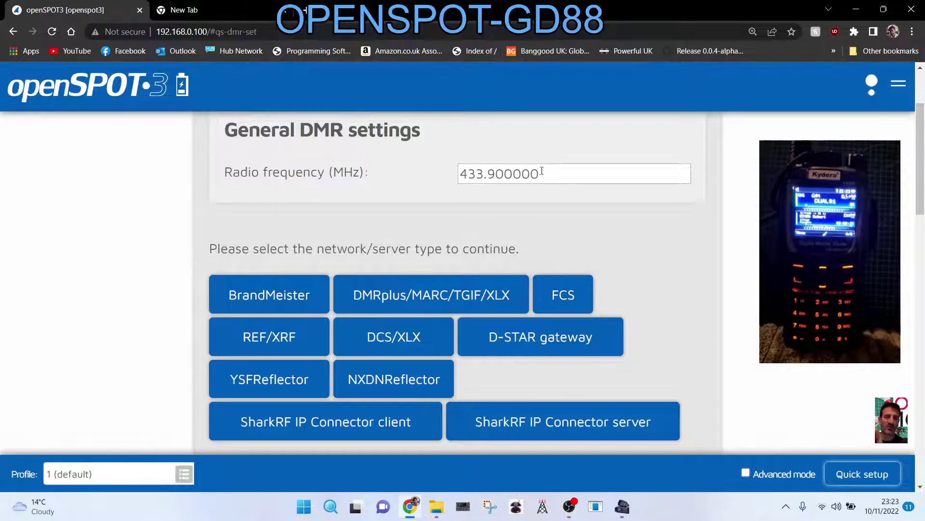
pyautogui.scroll(-1, 560, 163)
pyautogui.scroll(2, 578, 154)
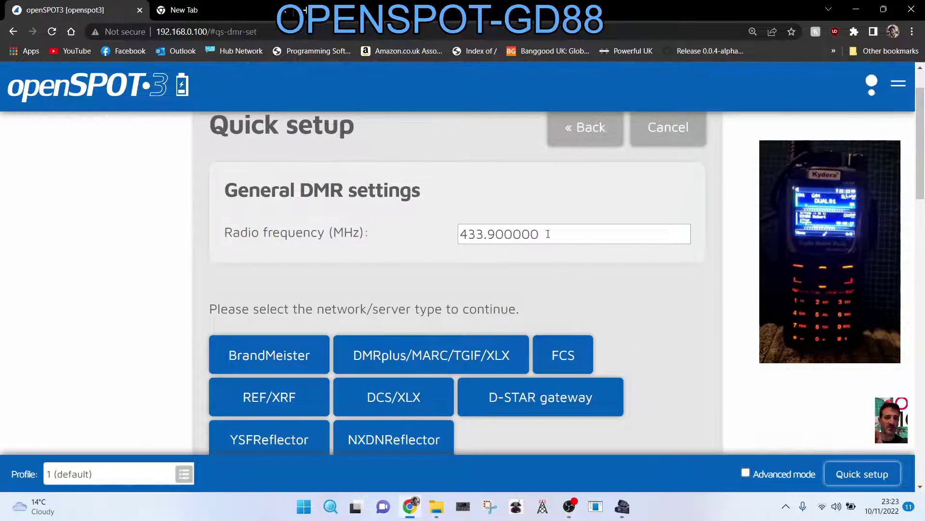
pyautogui.scroll(-1, 595, 219)
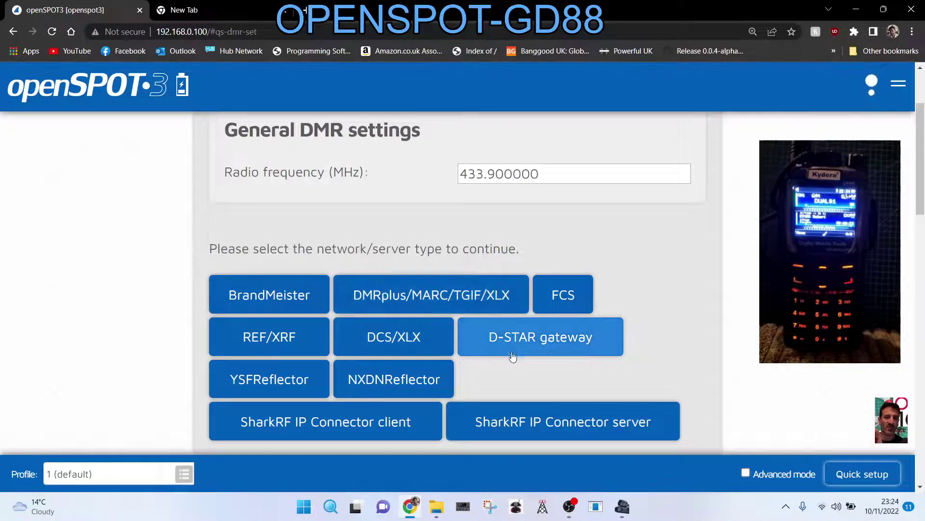
pyautogui.scroll(-1, 548, 331)
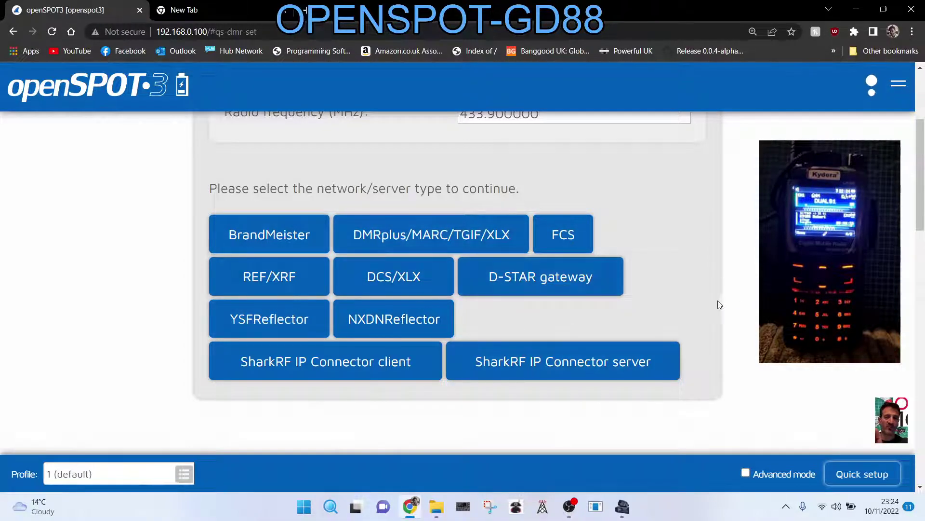
pyautogui.scroll(2, 716, 300)
pyautogui.scroll(-1, 690, 292)
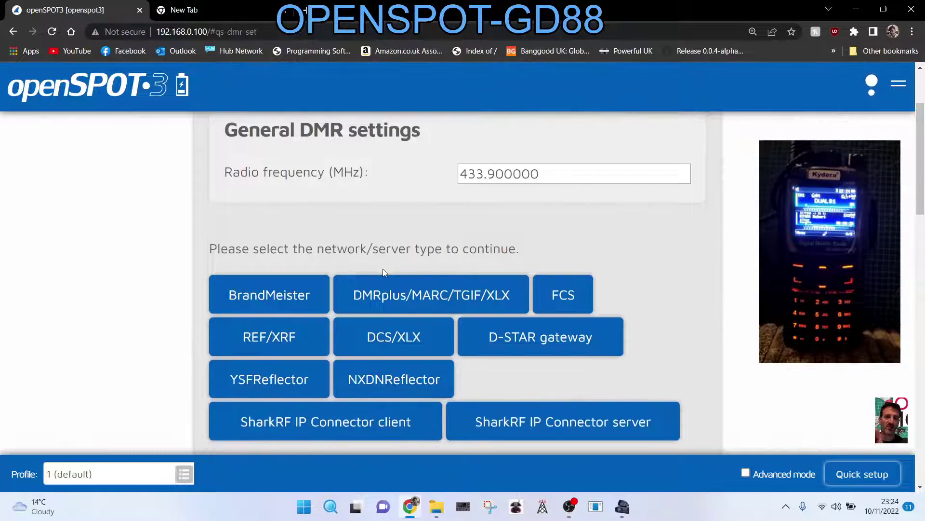
# Select BrandMeister and review server United Kingdom/2341 linking talkgroup 91 World-wide.
pyautogui.click(273, 295)
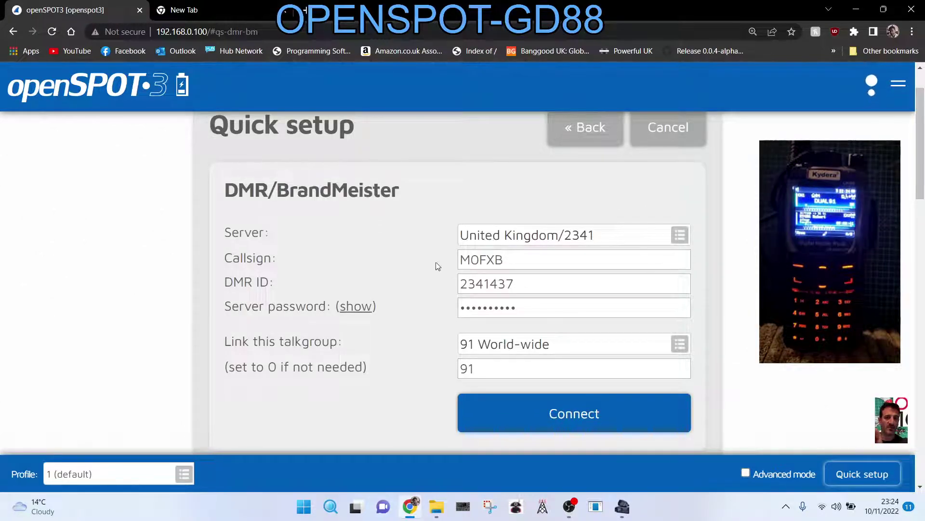
pyautogui.scroll(-2, 537, 256)
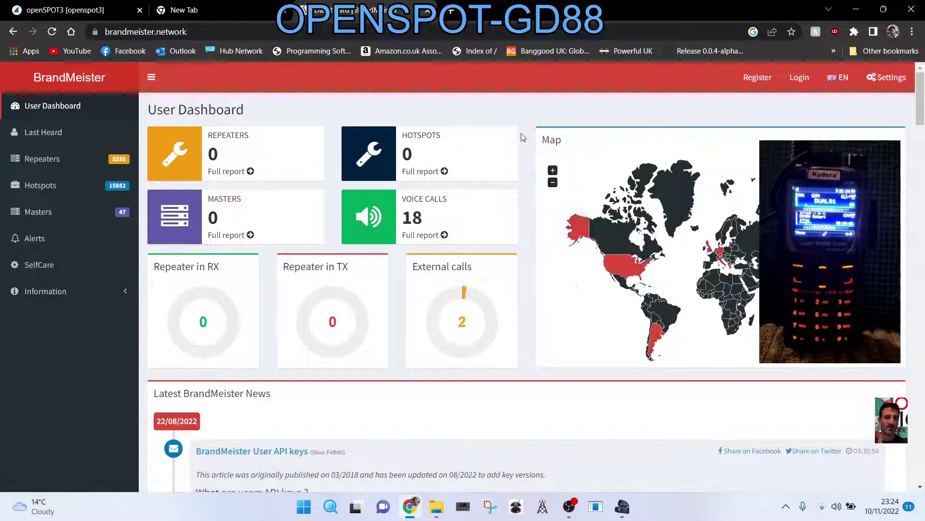
# Log in to BrandMeister, open SelfCare and select the Hotspot Security new-password field.
pyautogui.click(798, 79)
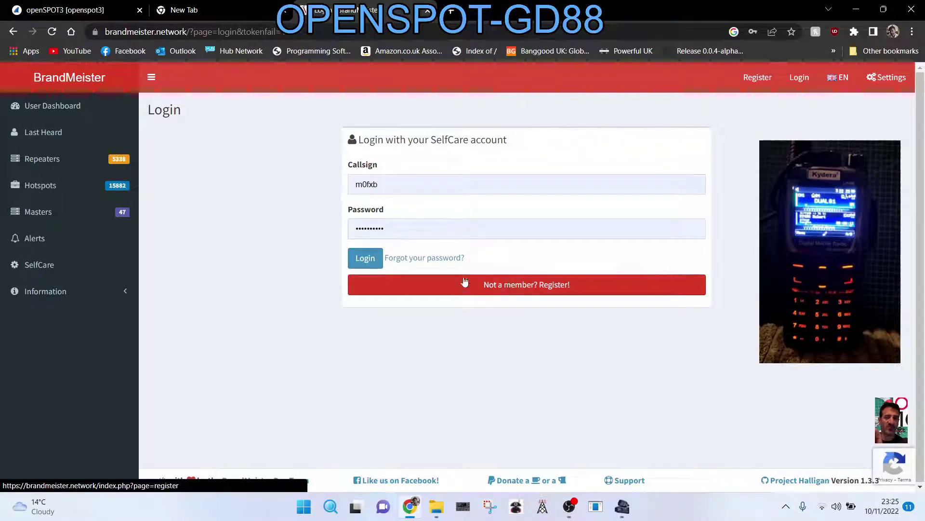
pyautogui.click(365, 258)
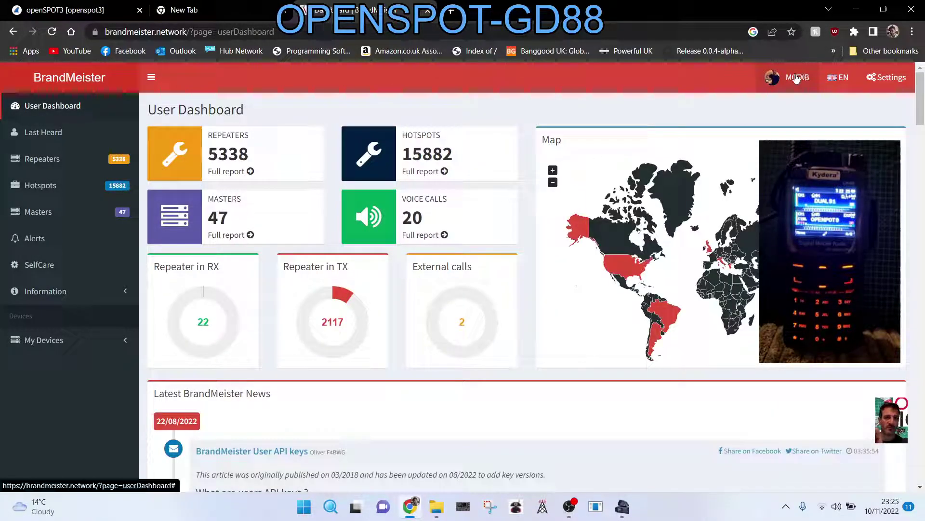
pyautogui.click(797, 79)
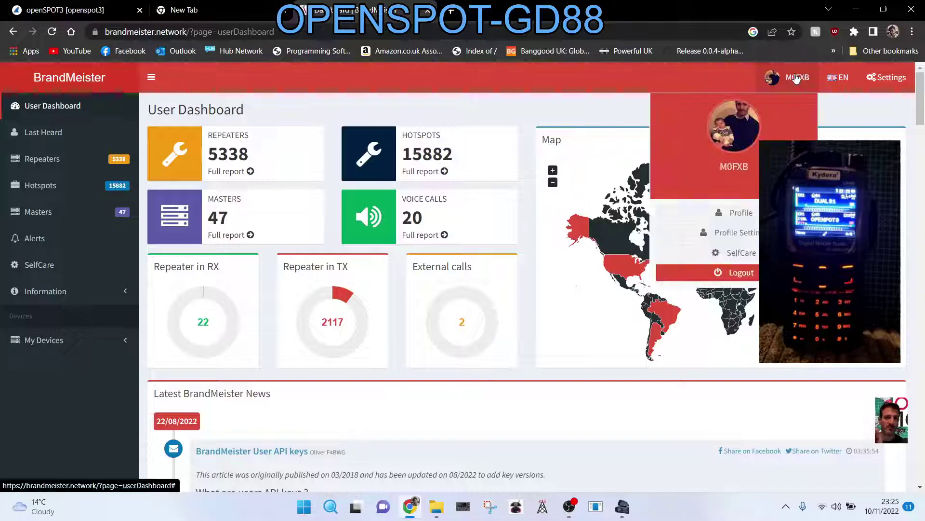
pyautogui.click(738, 253)
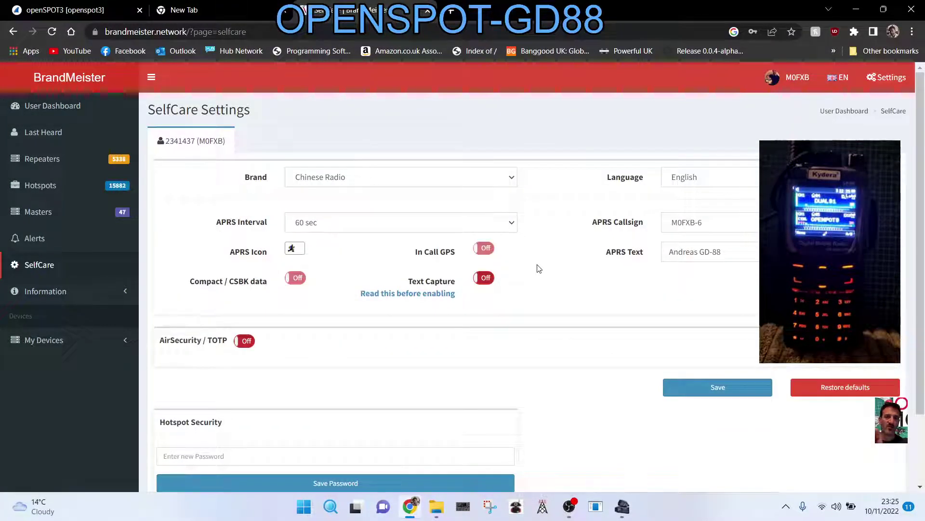
pyautogui.scroll(-1, 539, 271)
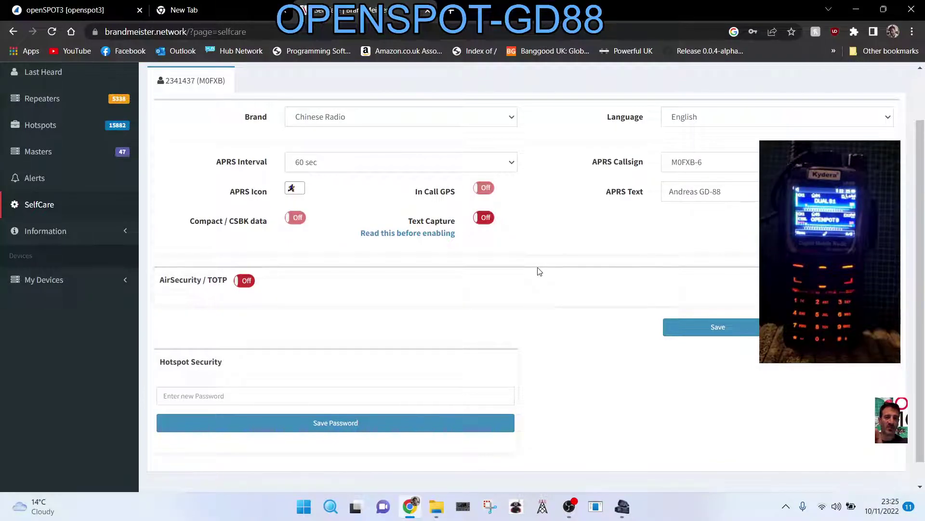
pyautogui.click(228, 397)
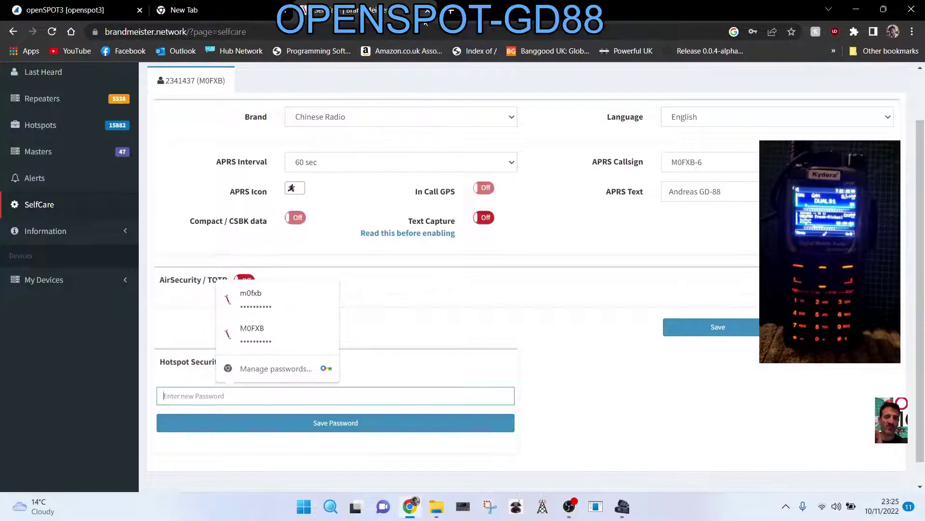
# Return to the openSPOT3 DMR/BrandMeister settings and keep talkgroup 91 World-wide as the linked talkgroup.
pyautogui.click(221, 5)
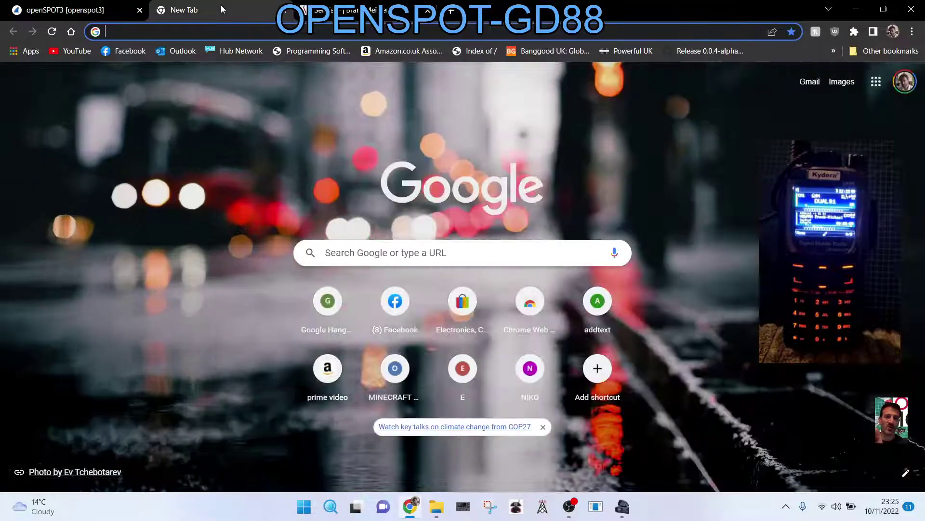
pyautogui.click(112, 4)
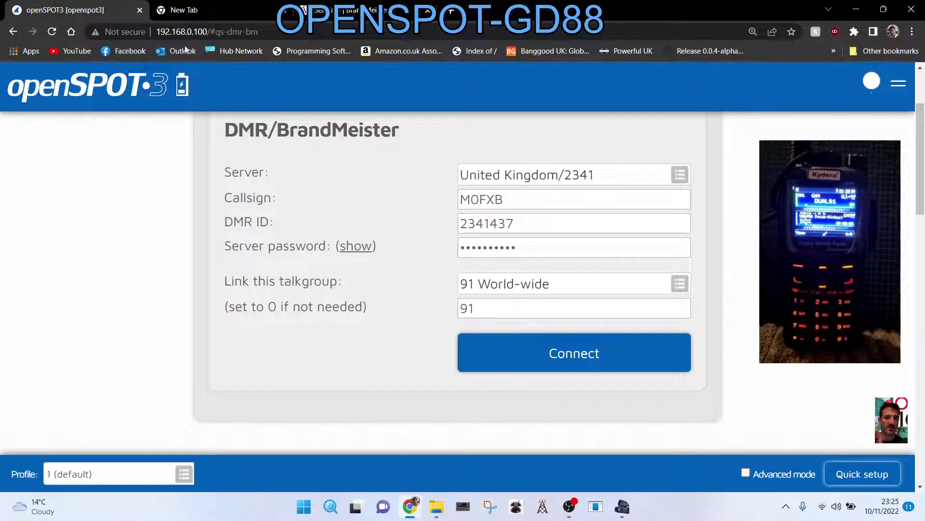
pyautogui.click(681, 285)
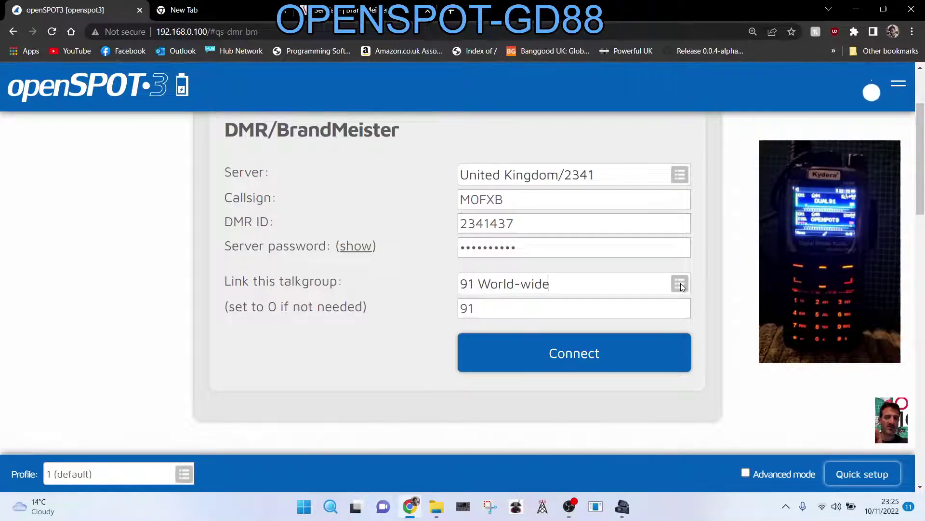
pyautogui.click(554, 286)
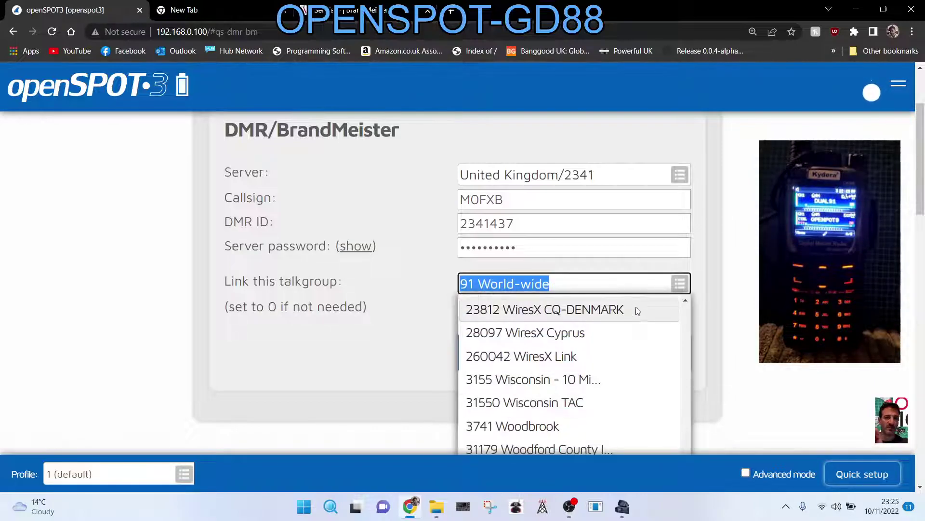
pyautogui.scroll(1, 641, 321)
pyautogui.press('Escape')
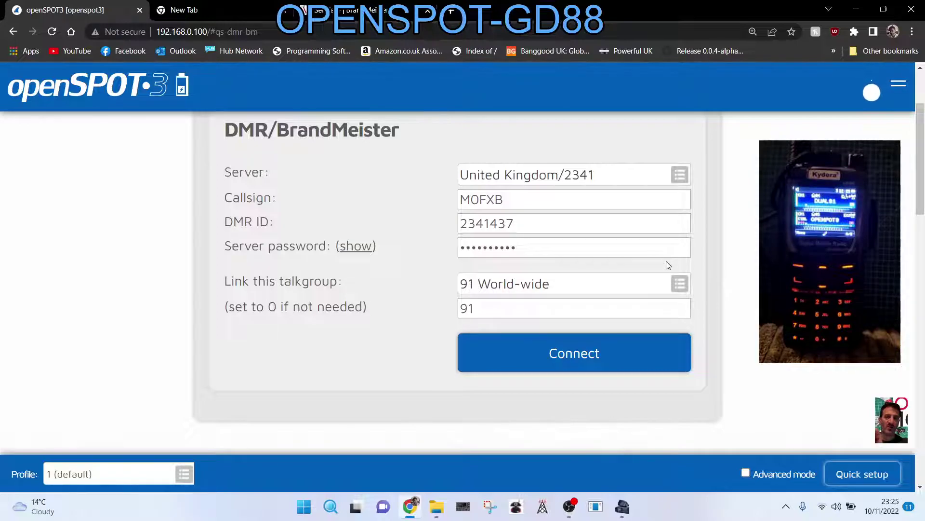
# Connect the hotspot to BrandMeister, briefly check the Codeplug Editor, then minimise it to watch status.
pyautogui.click(597, 357)
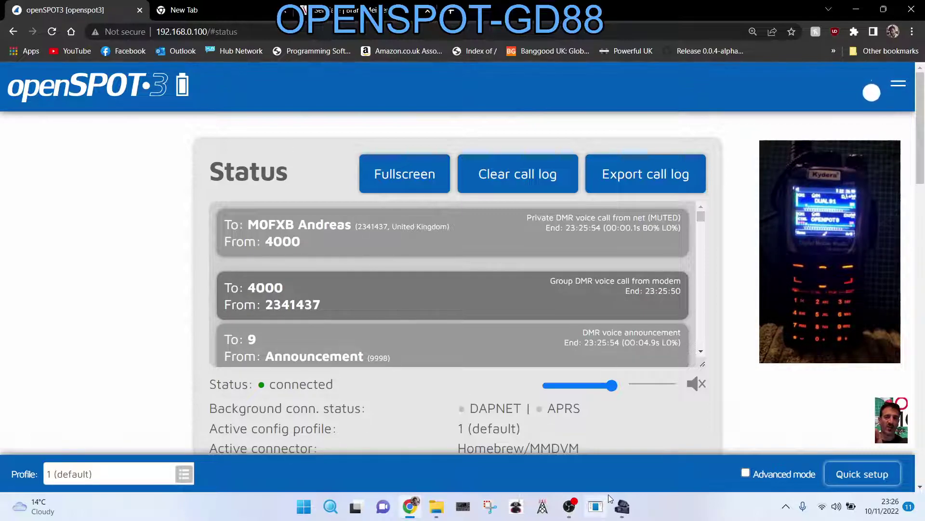
pyautogui.click(622, 506)
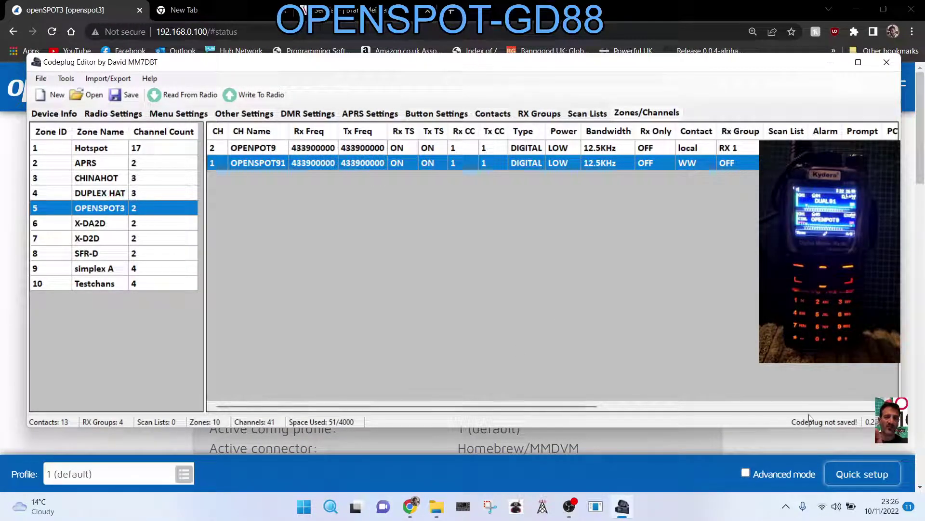
pyautogui.click(831, 63)
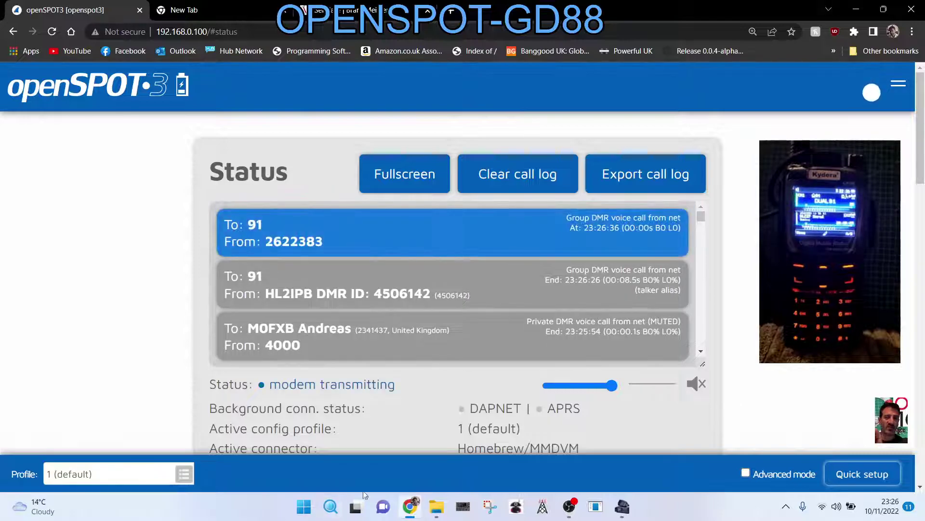
# Bring the Codeplug Editor forward, then move and resize its window over the browser to show more channel columns.
pyautogui.click(622, 507)
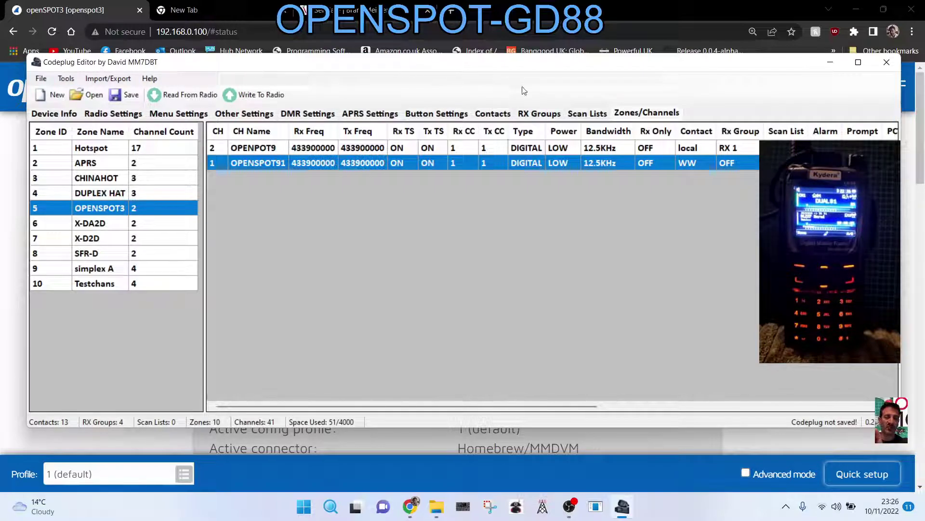
pyautogui.moveTo(677, 69); pyautogui.dragTo(577, 75)
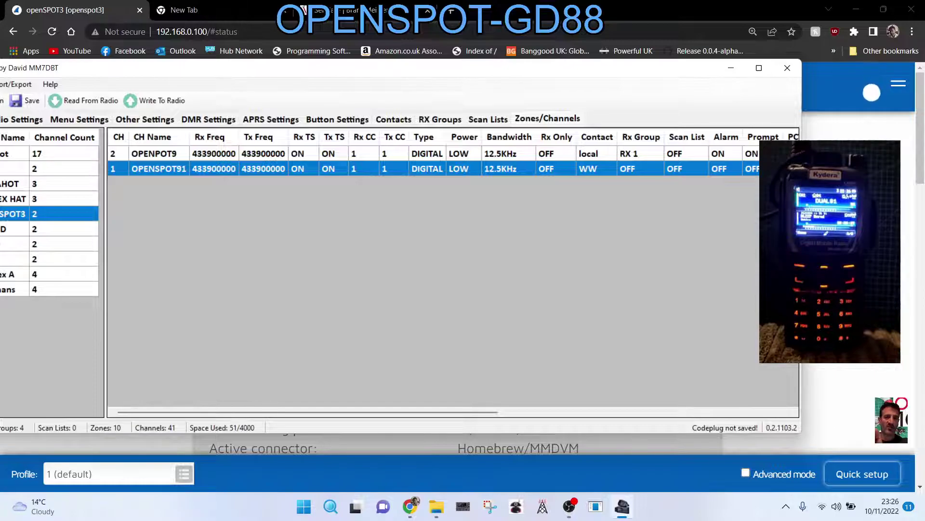
pyautogui.moveTo(802, 256); pyautogui.dragTo(911, 256)
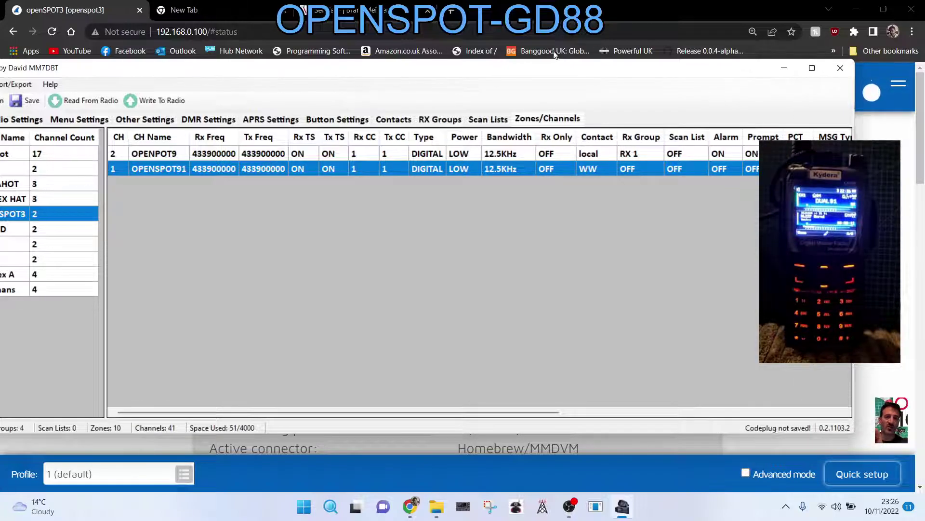
pyautogui.moveTo(529, 73); pyautogui.dragTo(553, 57)
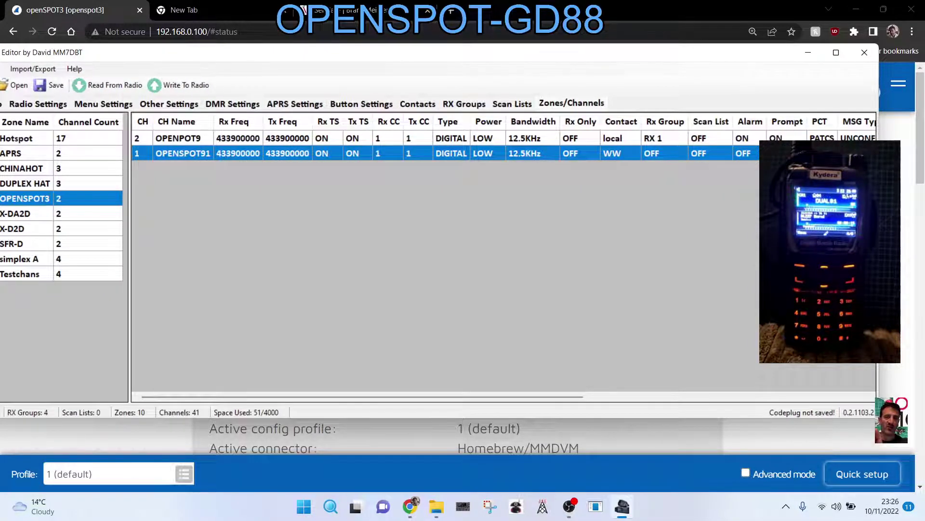
pyautogui.moveTo(878, 256); pyautogui.dragTo(784, 256)
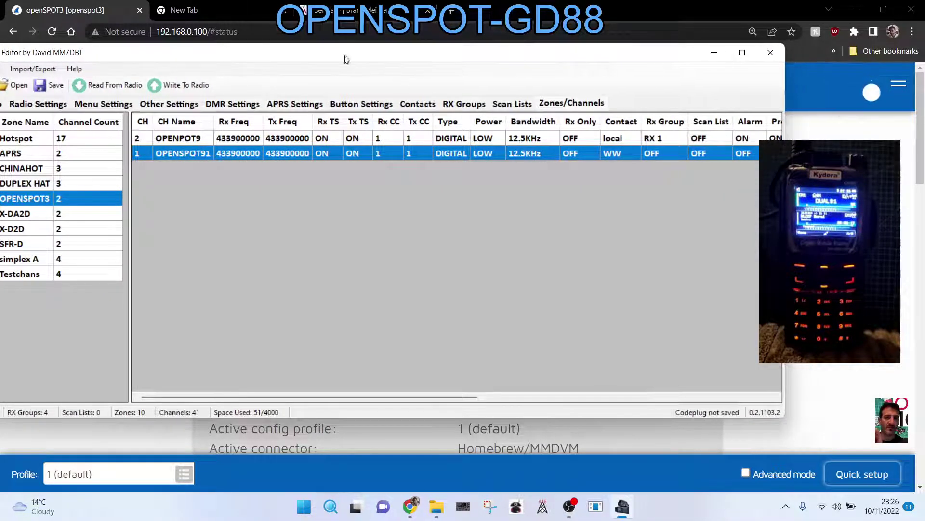
pyautogui.moveTo(318, 58); pyautogui.dragTo(381, 58)
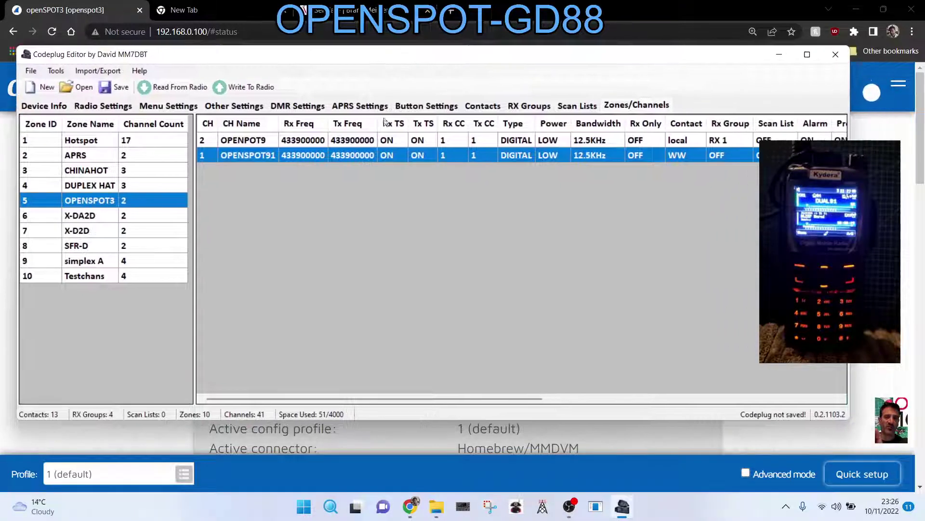
pyautogui.click(354, 107)
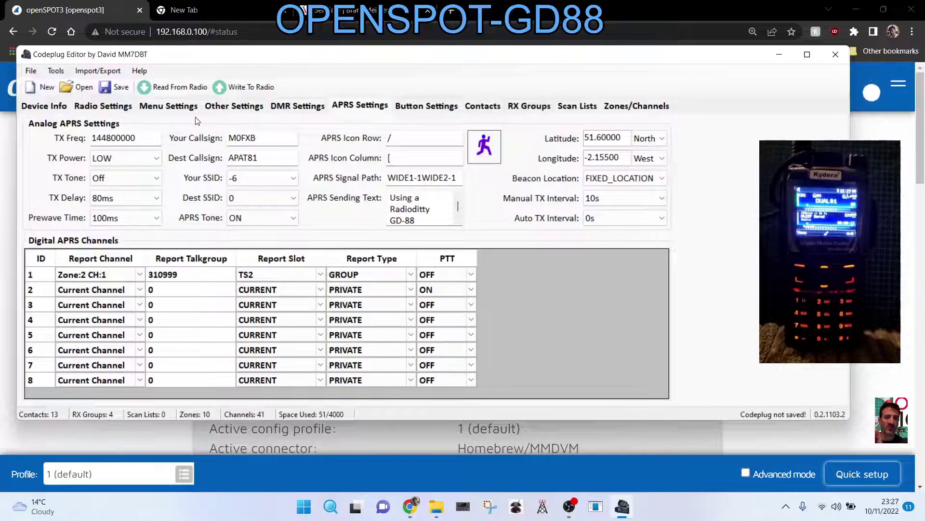
pyautogui.click(115, 110)
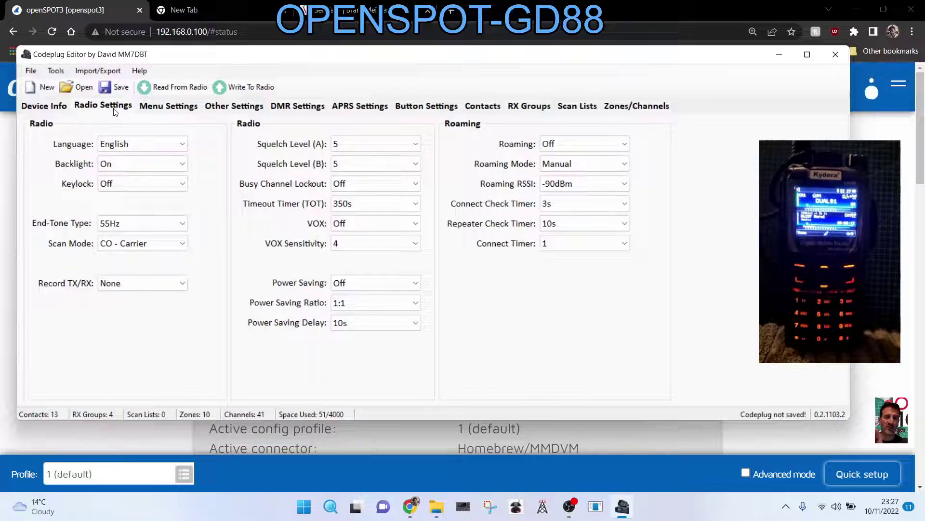
pyautogui.click(153, 109)
pyautogui.click(233, 109)
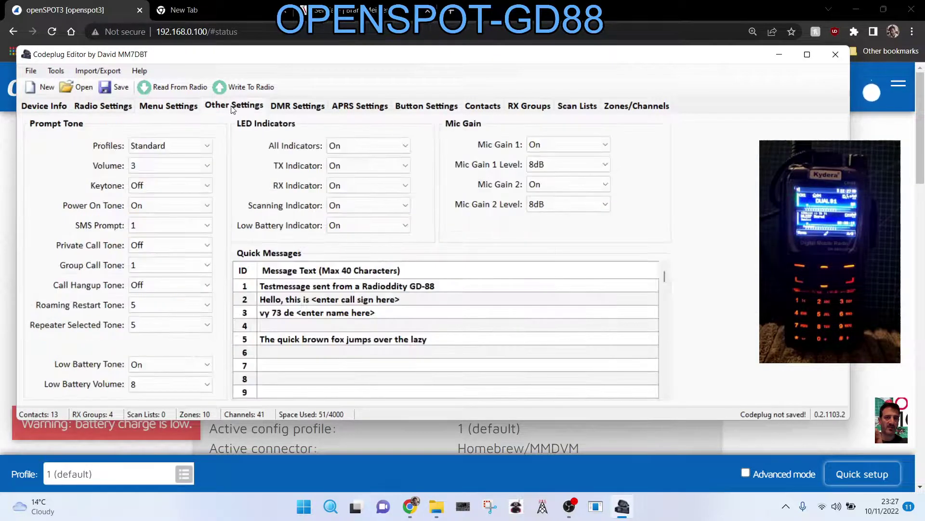
pyautogui.click(290, 108)
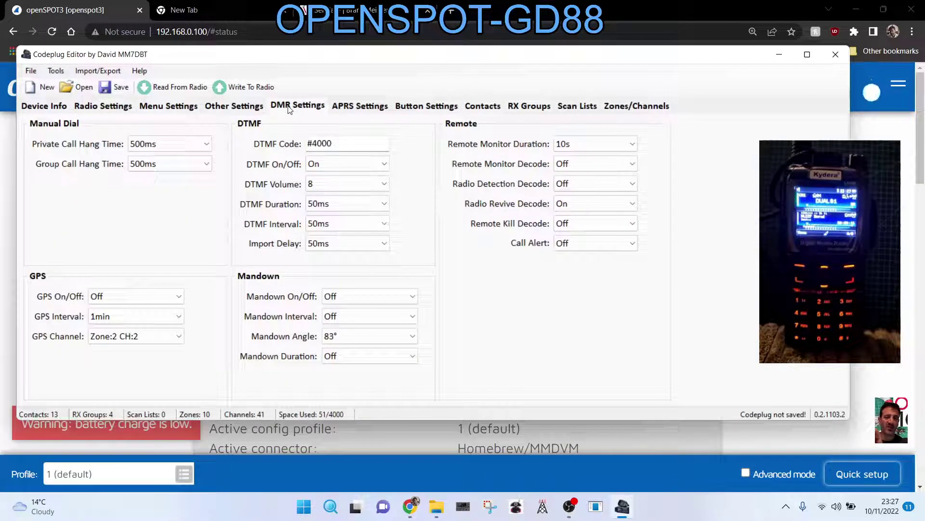
pyautogui.click(365, 109)
# Review the P2–P4 button settings unchanged (PERMANENT_MONITOR, DTMF_TOGGLE, ZONE_SWITCH, BACKLIGHT_TOGGLE), then view Contacts and RX Groups.
pyautogui.click(434, 108)
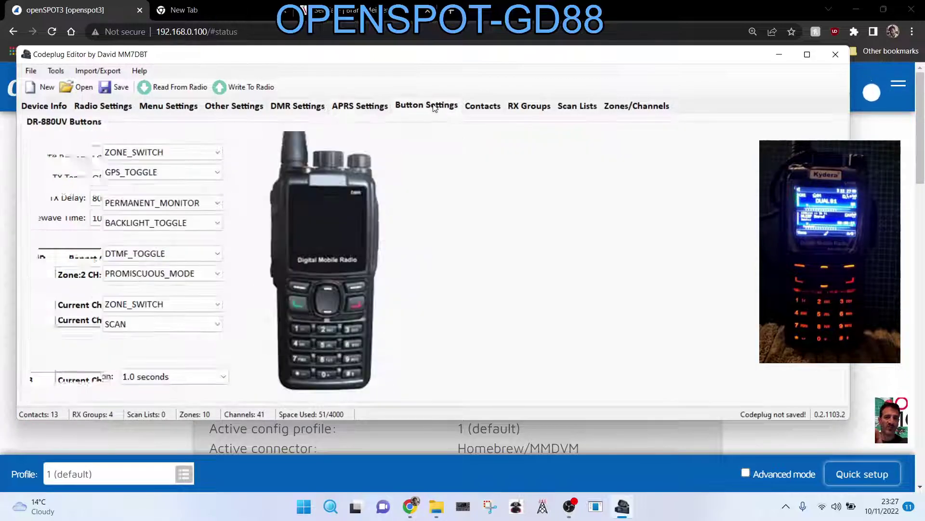
pyautogui.click(162, 202)
pyautogui.click(159, 202)
pyautogui.click(138, 256)
pyautogui.click(138, 255)
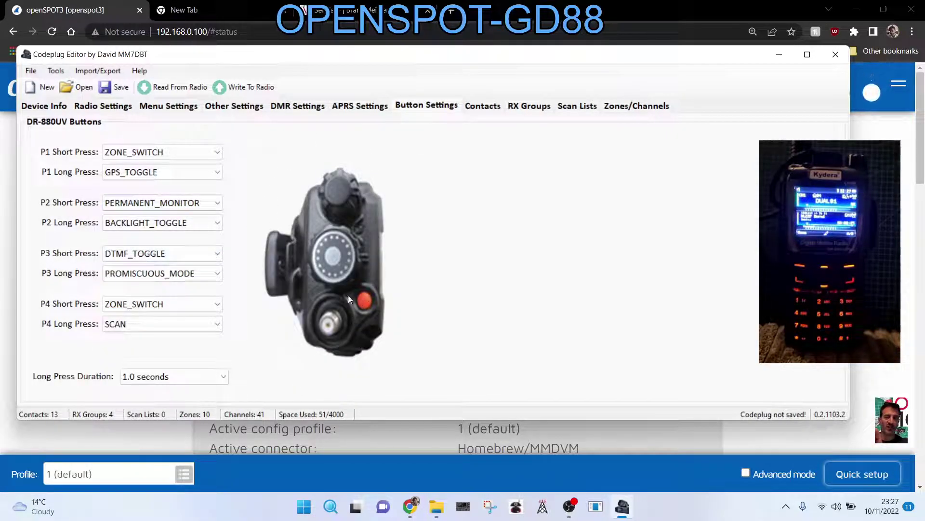
pyautogui.click(149, 305)
pyautogui.click(150, 305)
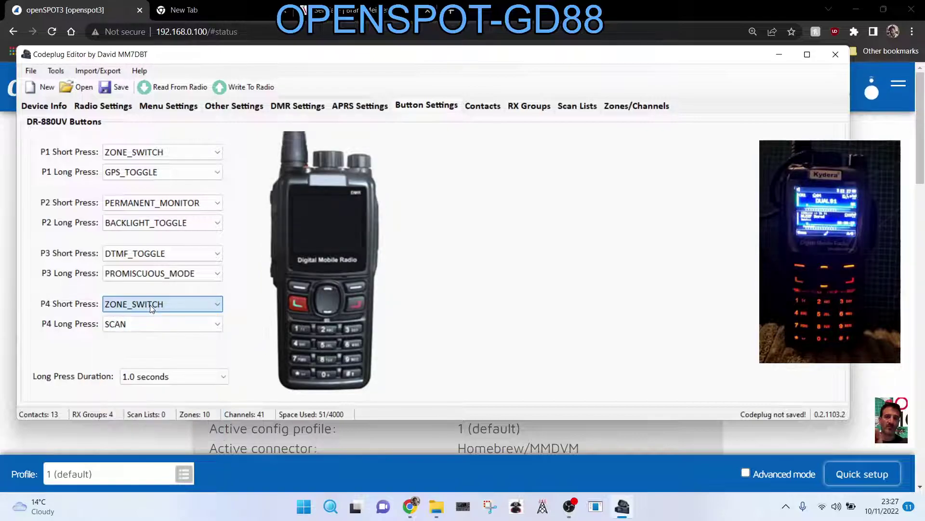
pyautogui.click(143, 227)
pyautogui.click(141, 222)
pyautogui.click(476, 109)
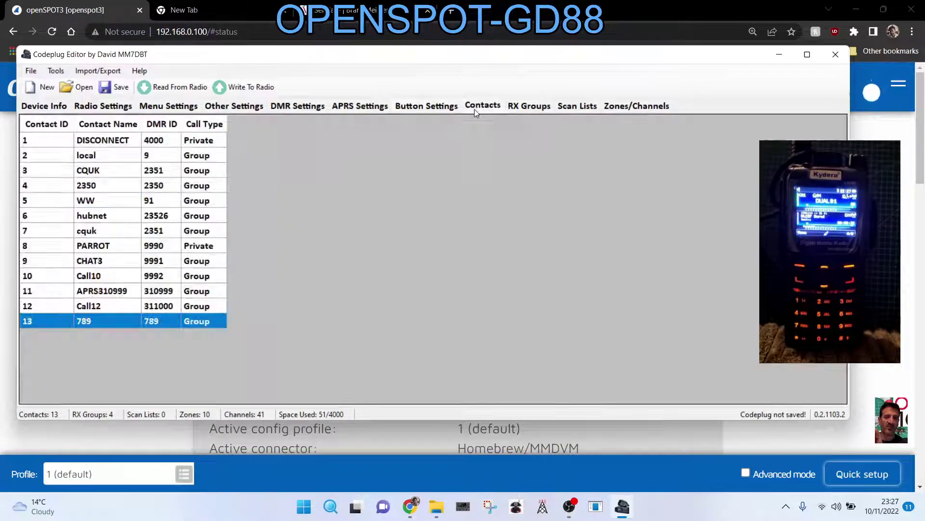
pyautogui.click(529, 106)
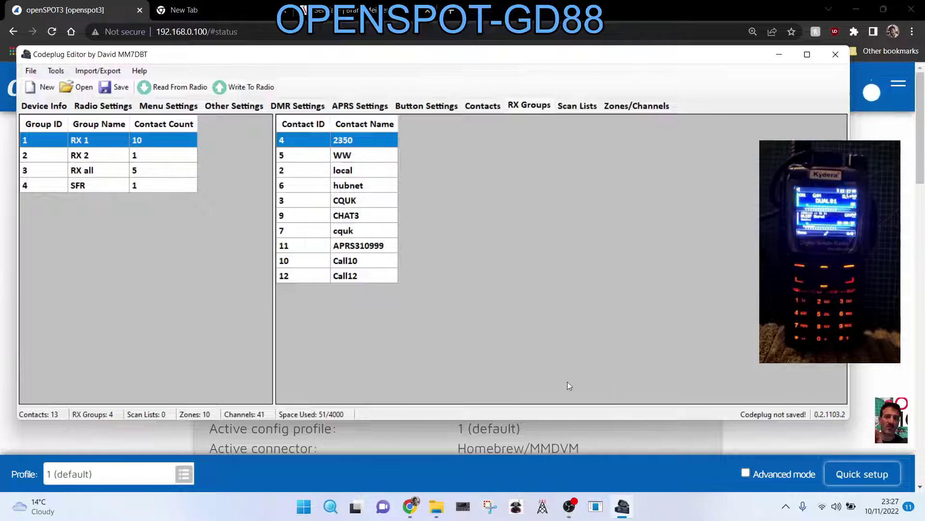